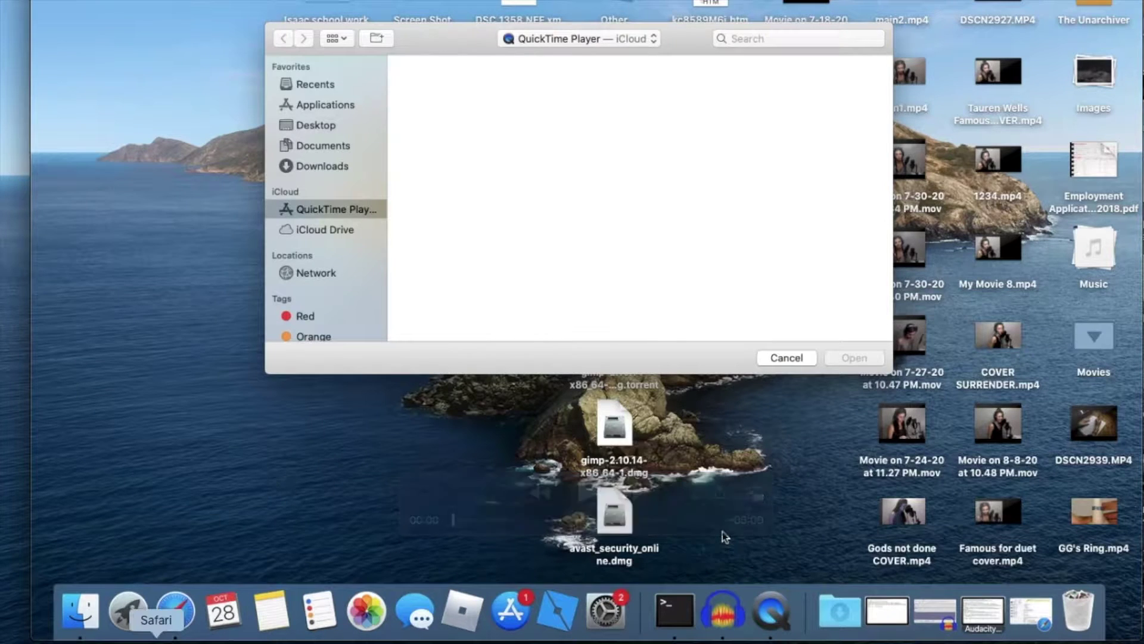
- Launch Safari from the Dock so it opens on the Google home page
left_click(175, 610)
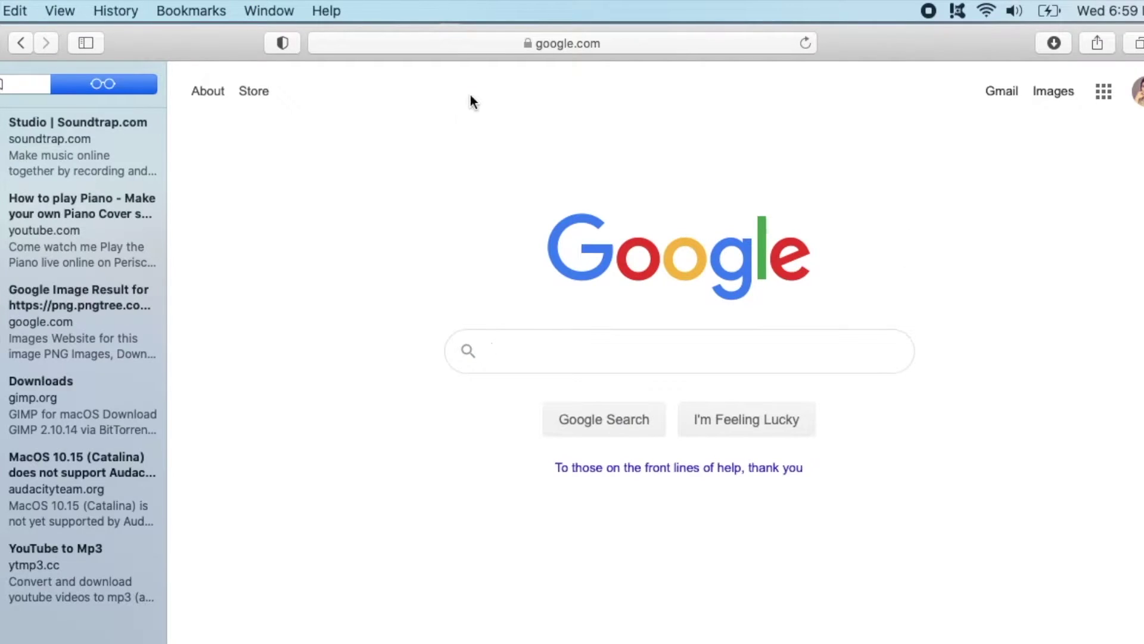
- Search Google for 'acx plug in' from Safari's address bar
left_click(460, 39)
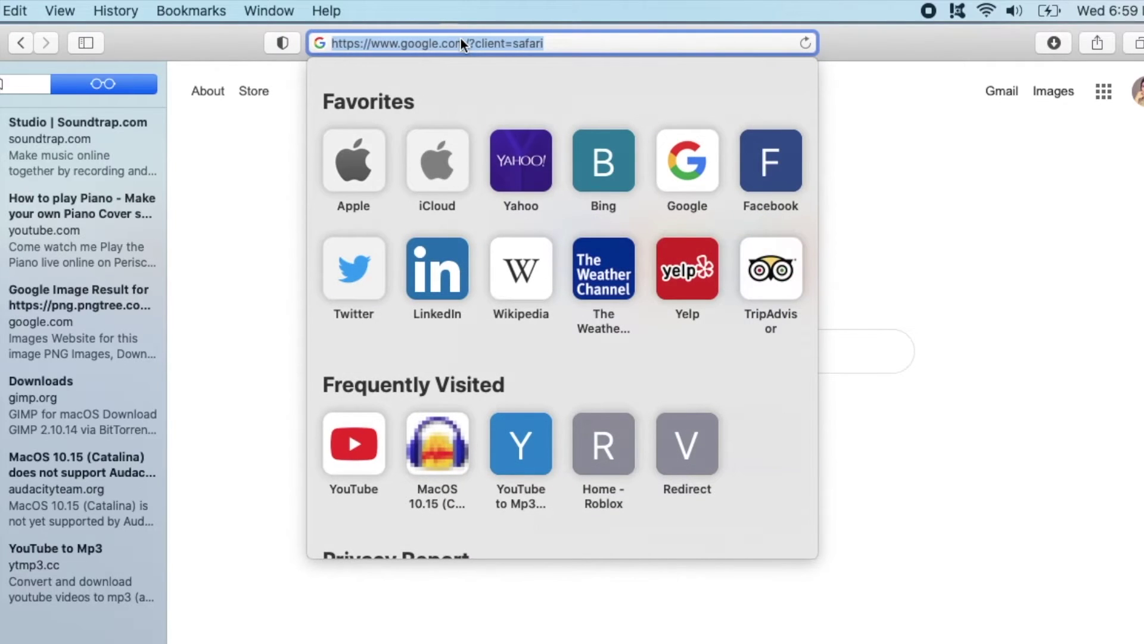
type("acx")
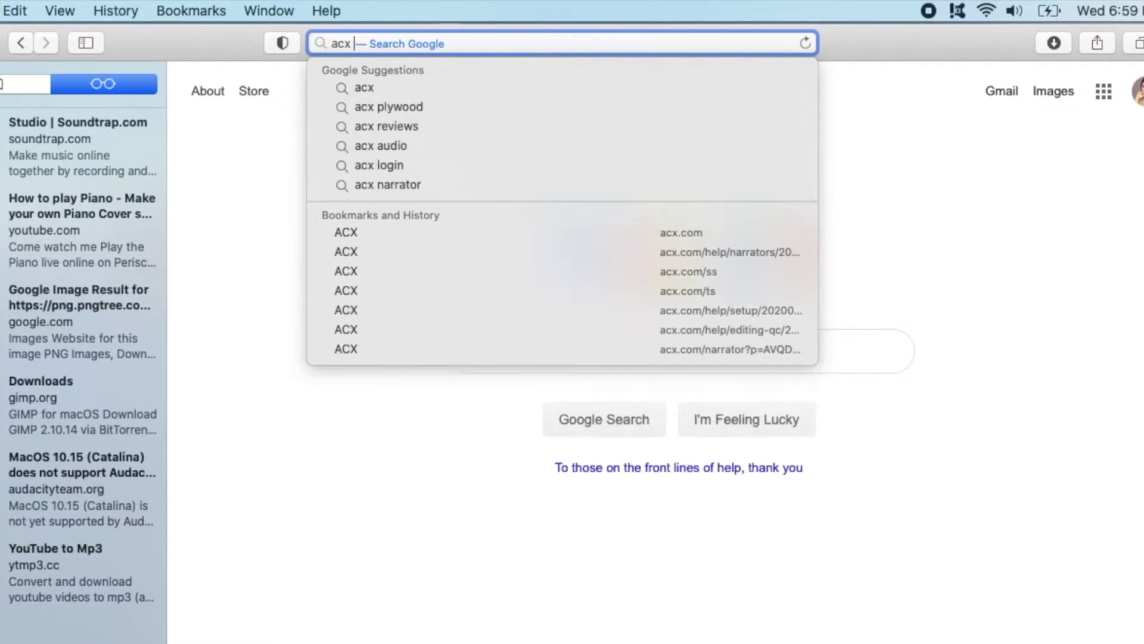
type(" plug")
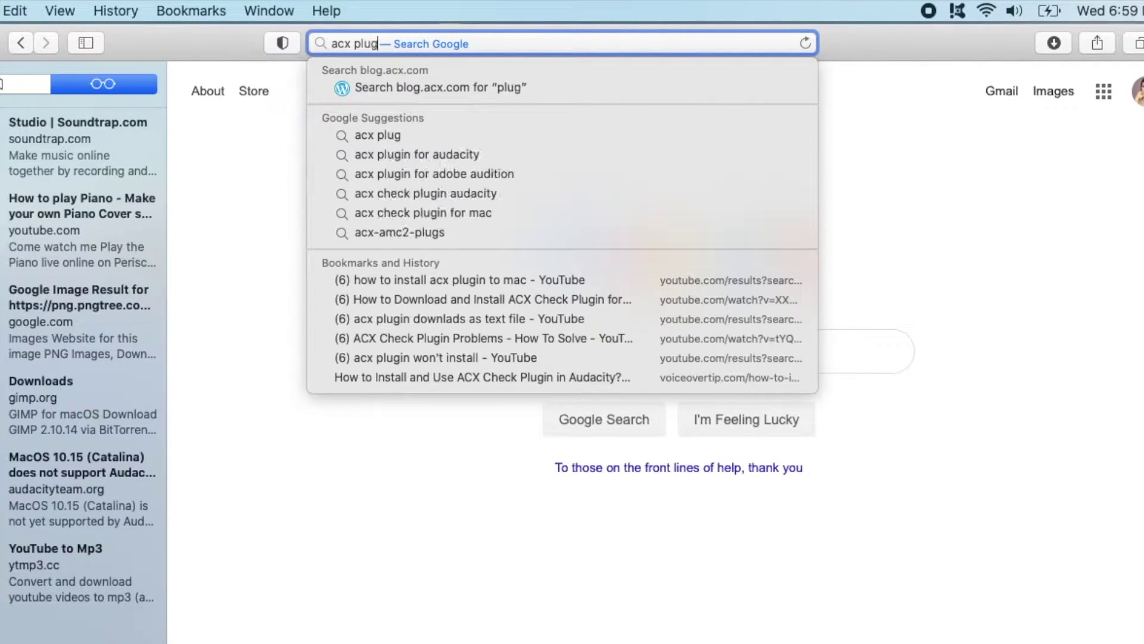
type(" in")
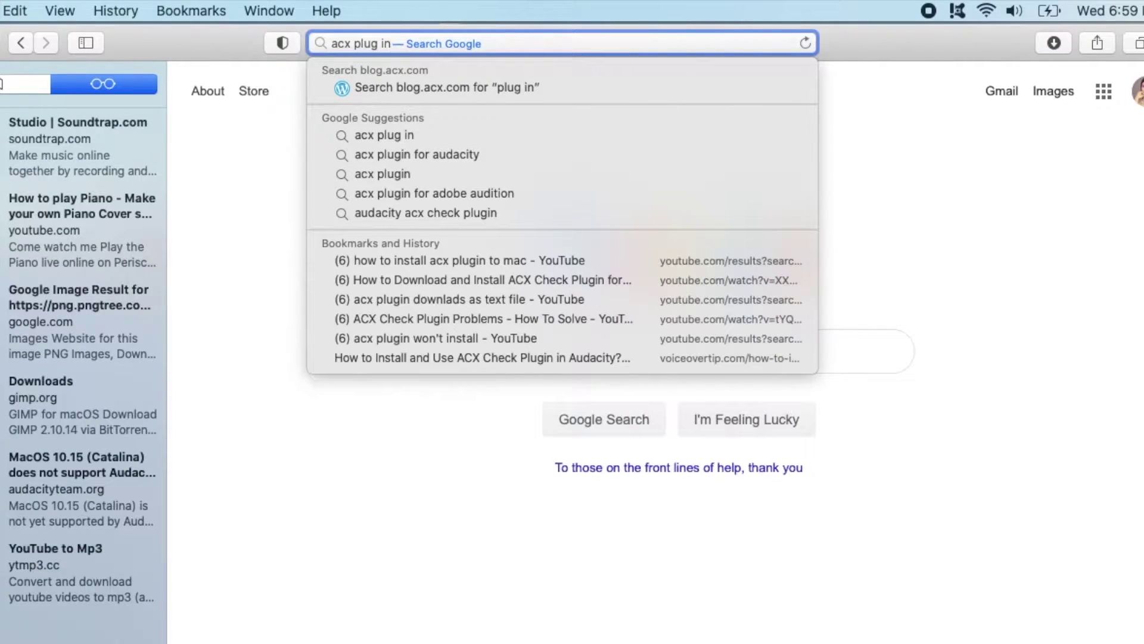
key("Return")
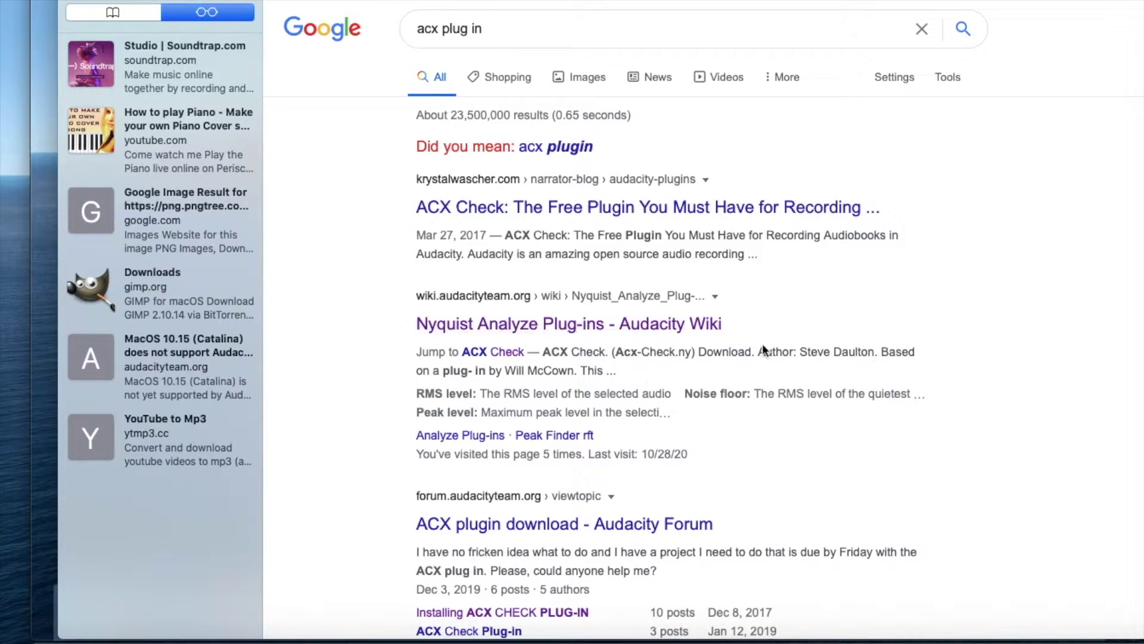
- Download ACX Check from the Audacity Wiki's Nyquist Analyze Plug-ins page, then close the code view
left_click(568, 323)
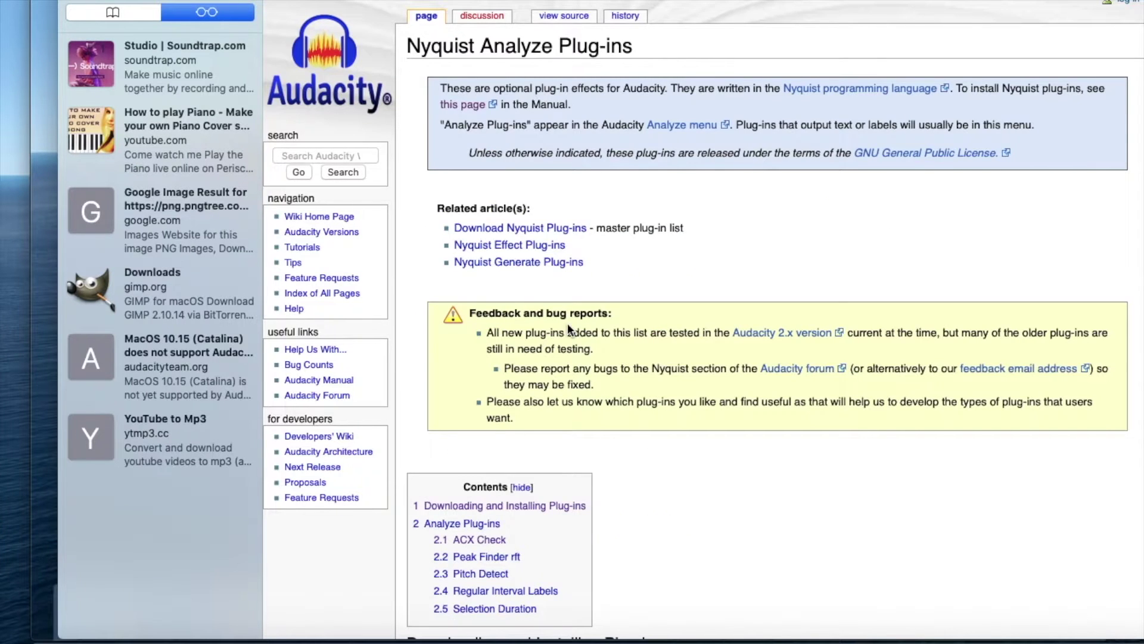
scroll(703, 286, "down", 10)
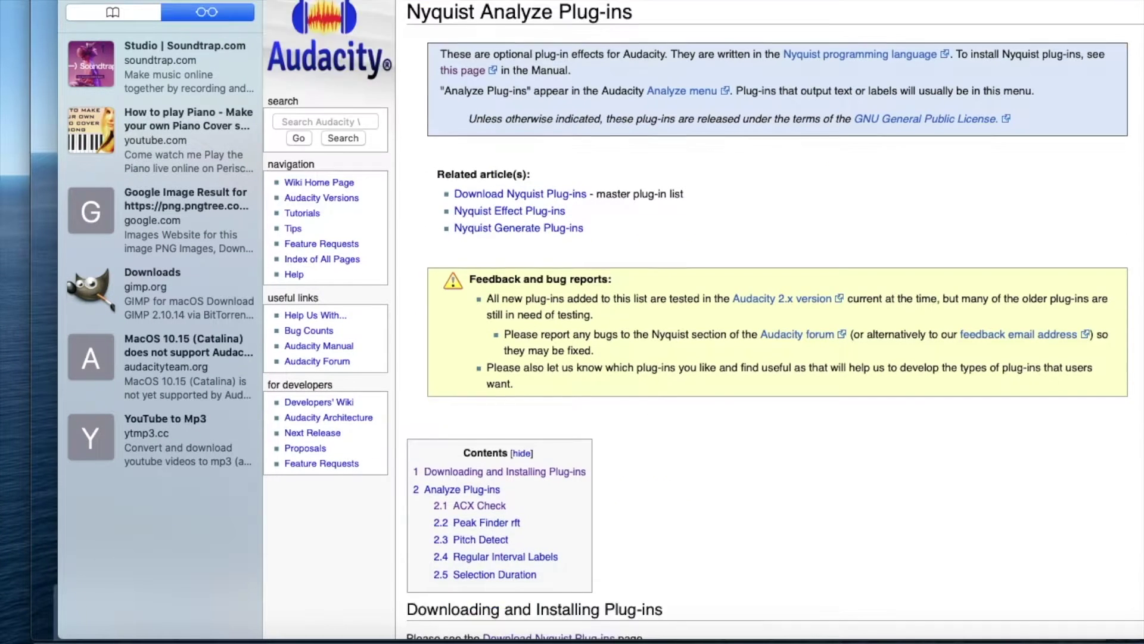
scroll(662, 305, "down", 3)
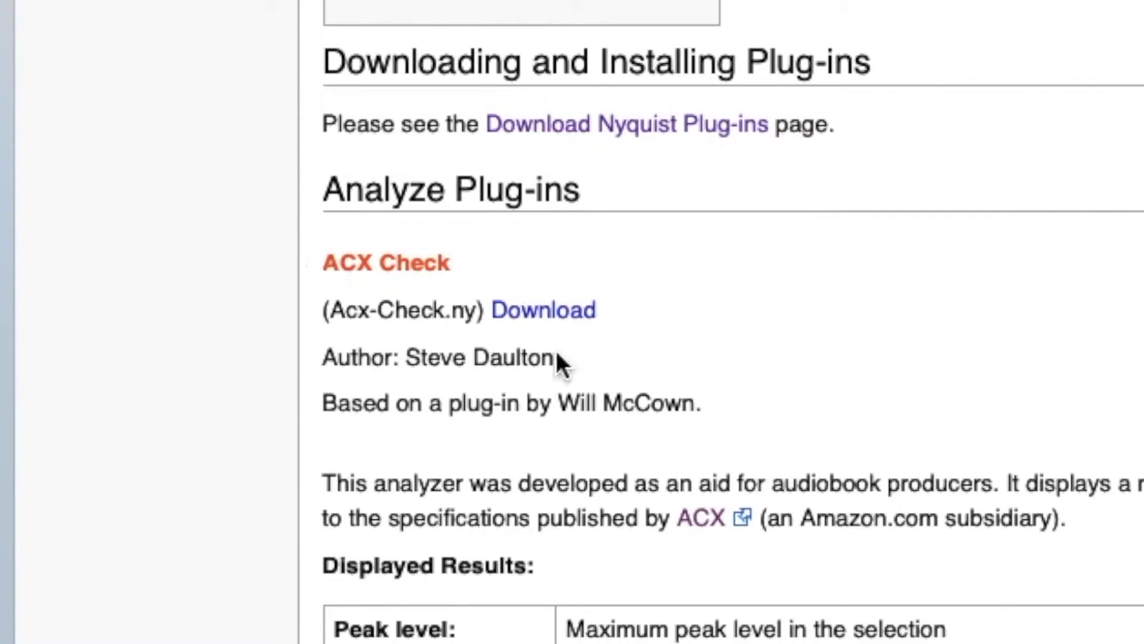
left_click(536, 312)
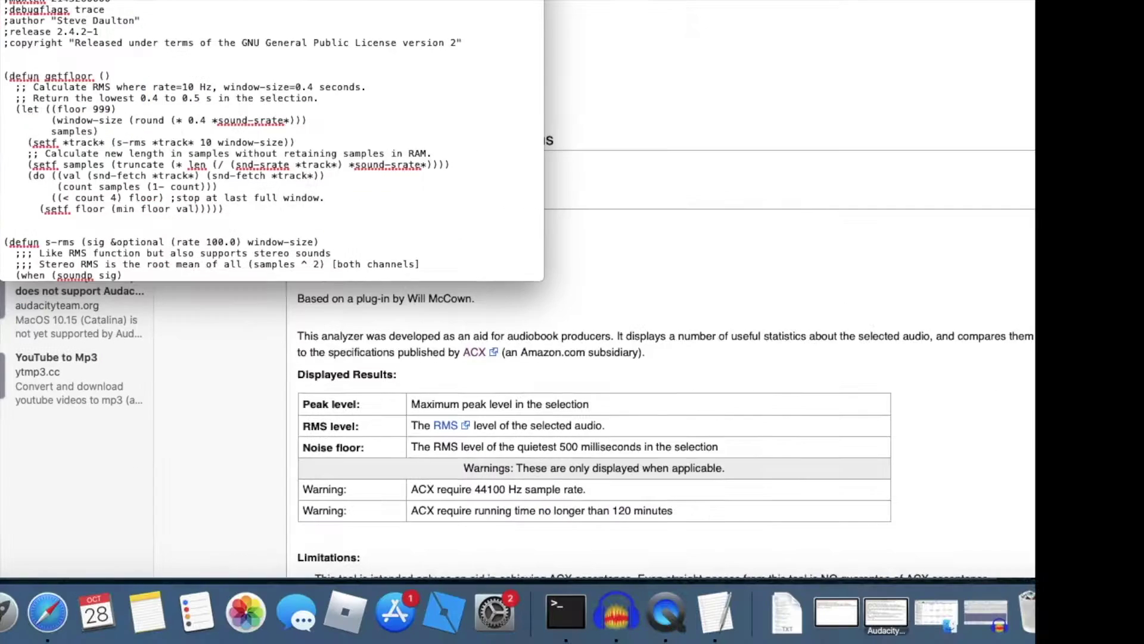
left_click(120, 3)
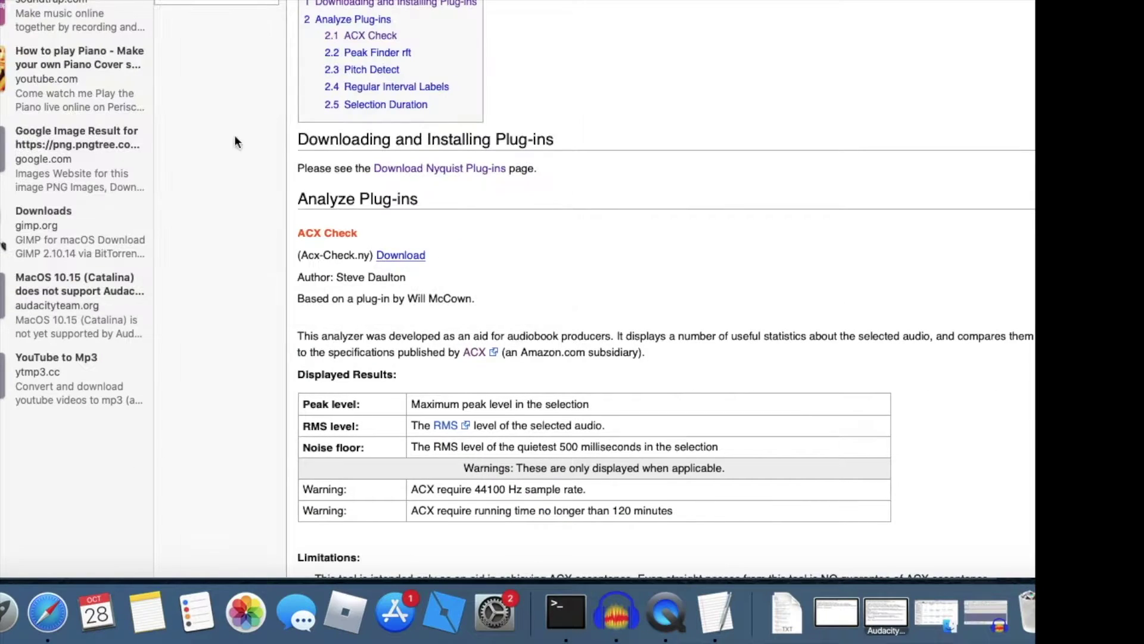
- Open the Downloads folder in Finder and select ACX-Check.ny.txt
left_click(788, 612)
left_click(792, 443)
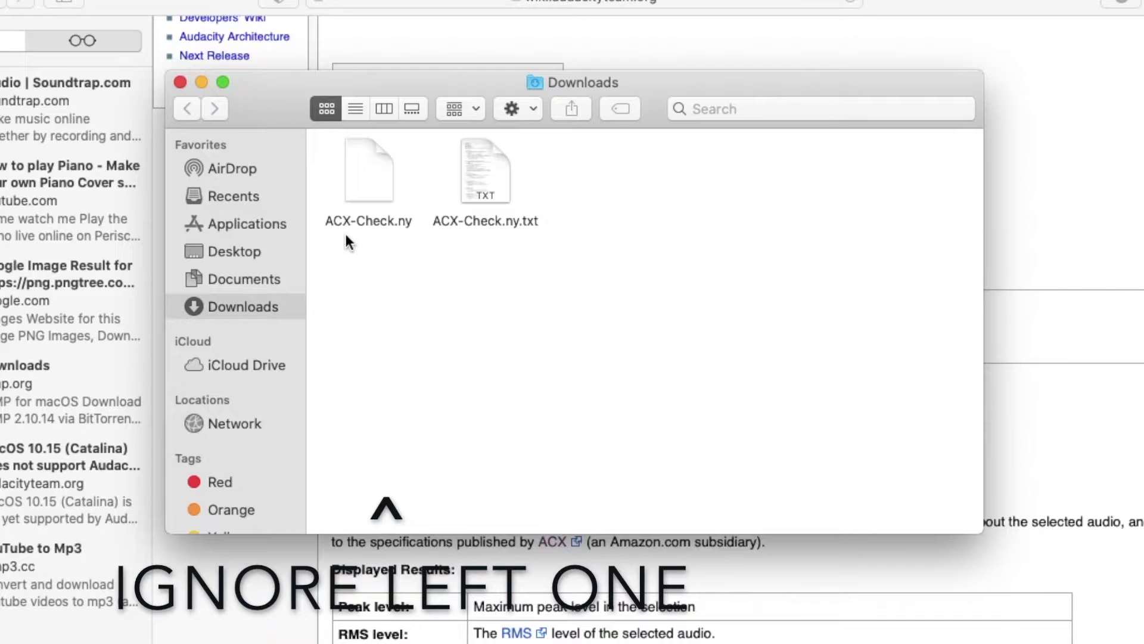
left_click(492, 183)
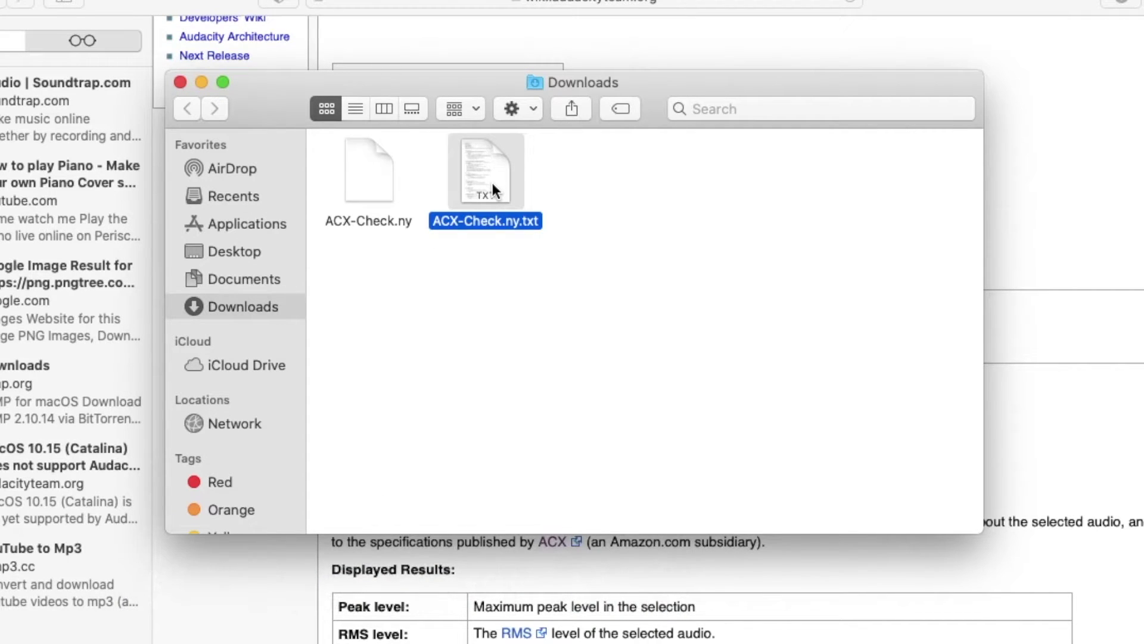
- Open Get Info for ACX-Check.ny.txt and place the cursor in its Name & Extension field
right_click(494, 189)
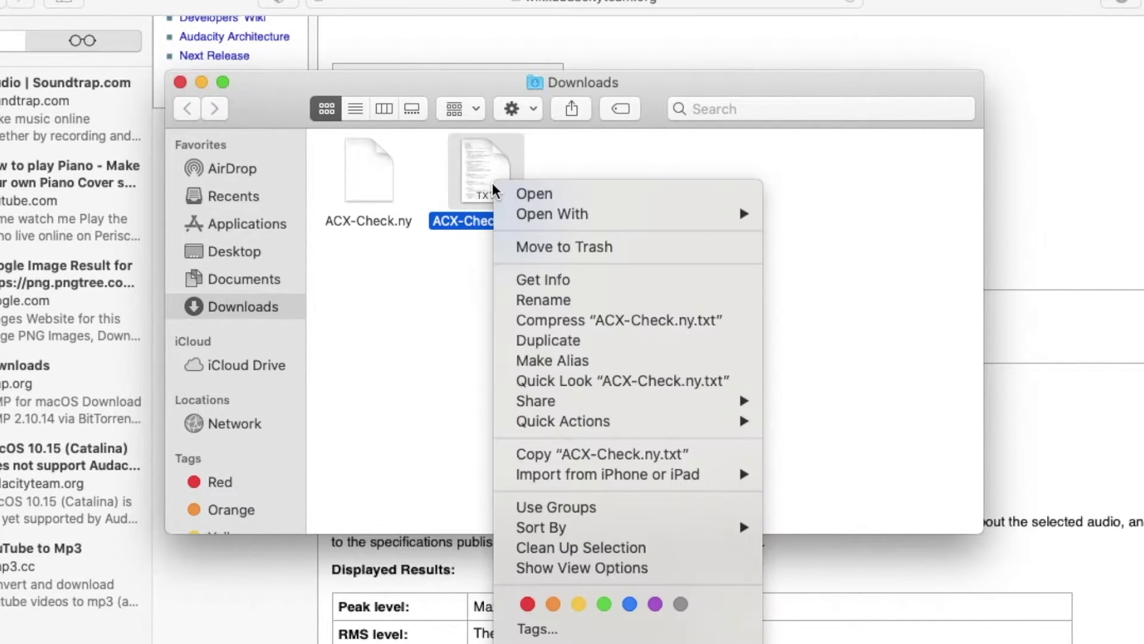
left_click(547, 280)
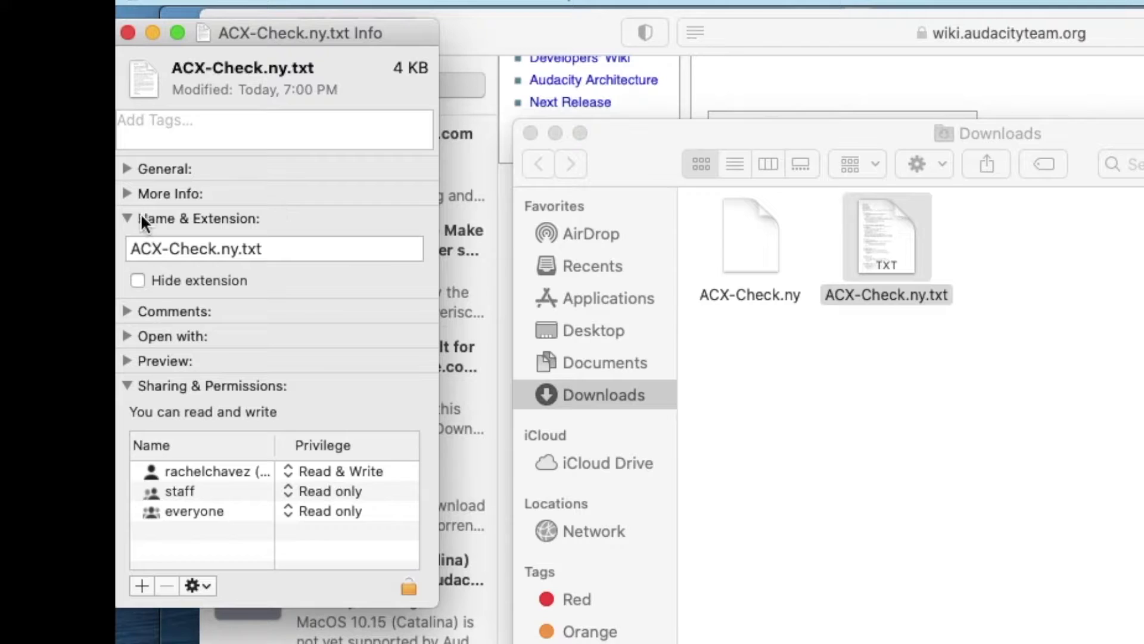
left_click(125, 216)
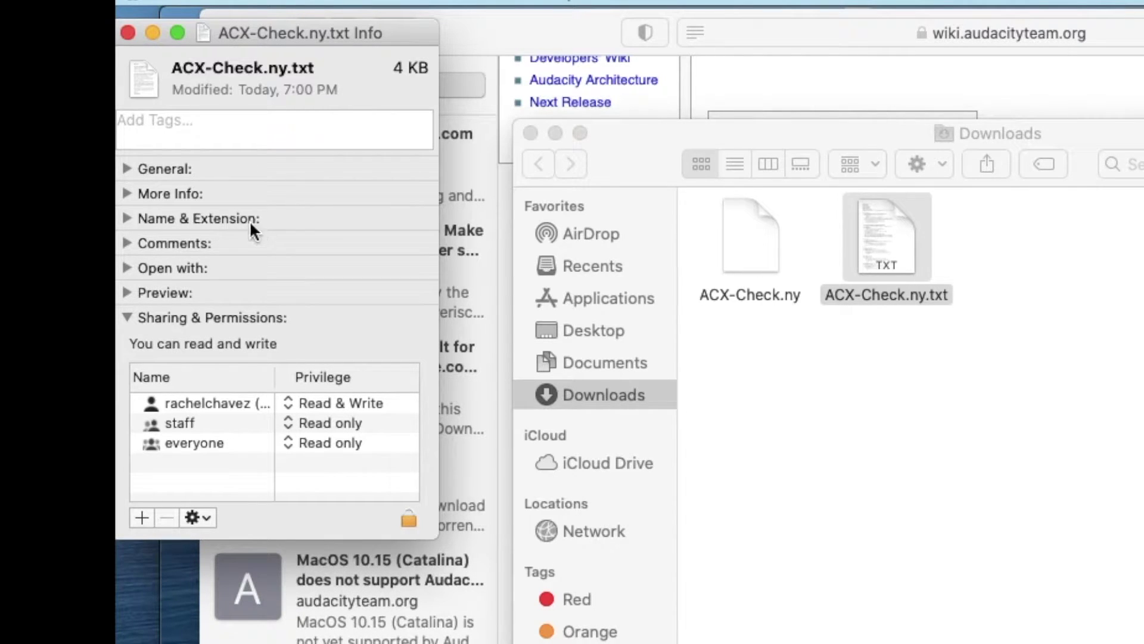
left_click(127, 218)
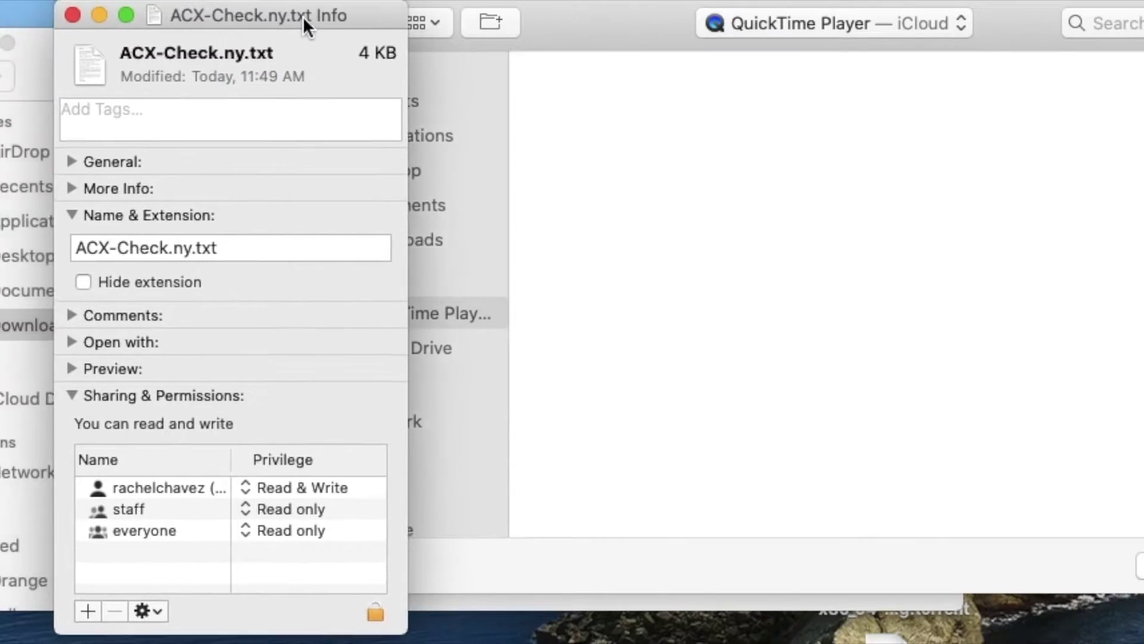
left_click_drag(303, 17, 314, 5)
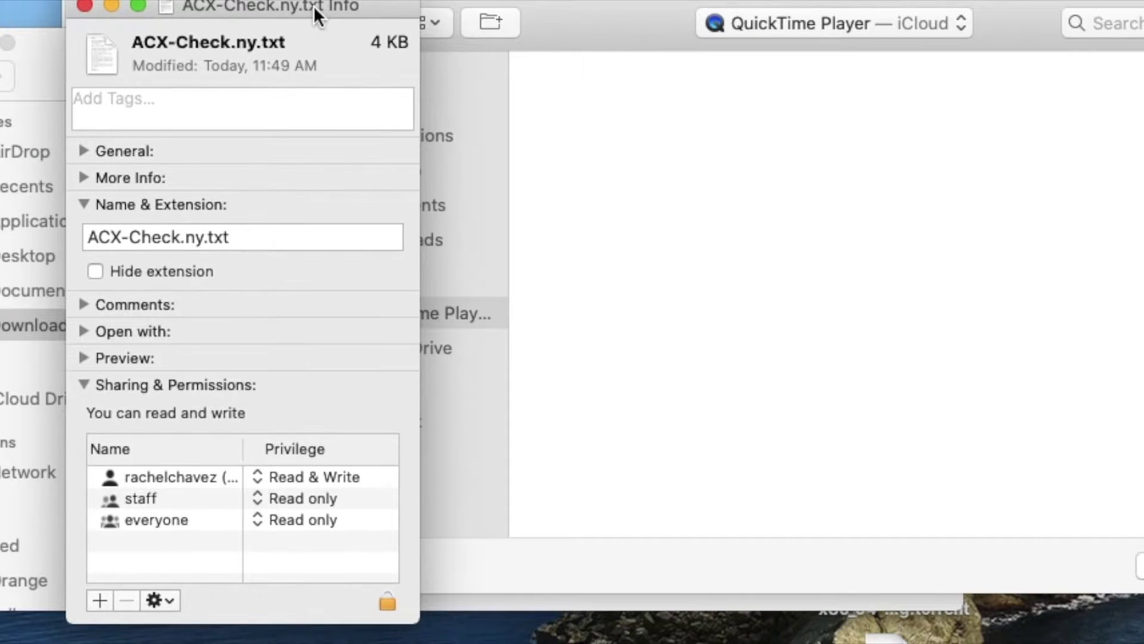
left_click(715, 622)
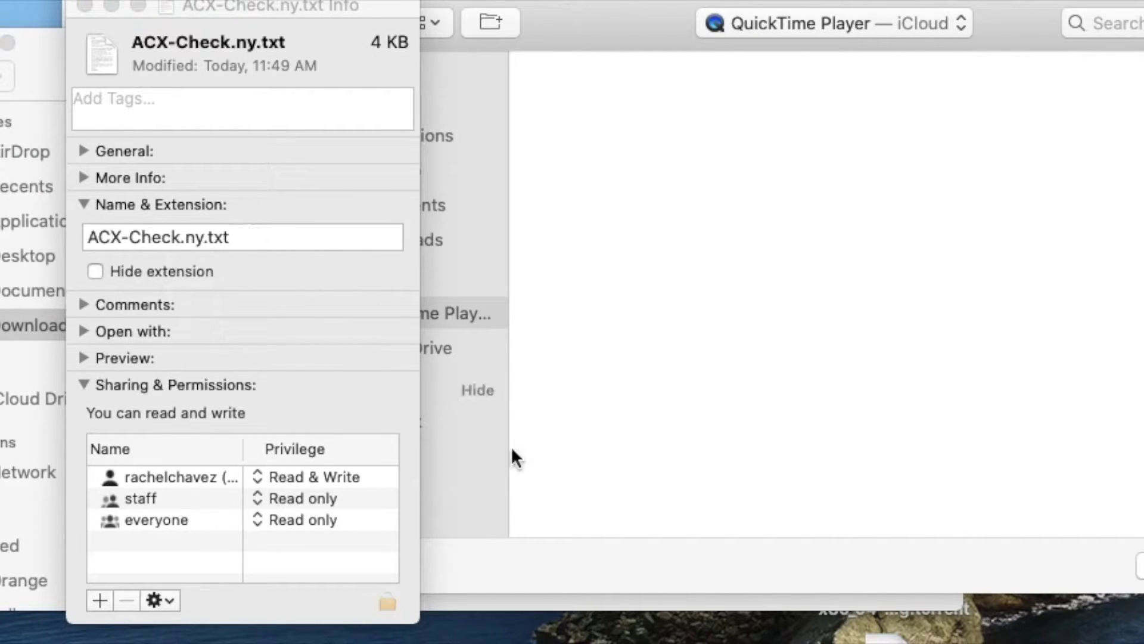
left_click(259, 238)
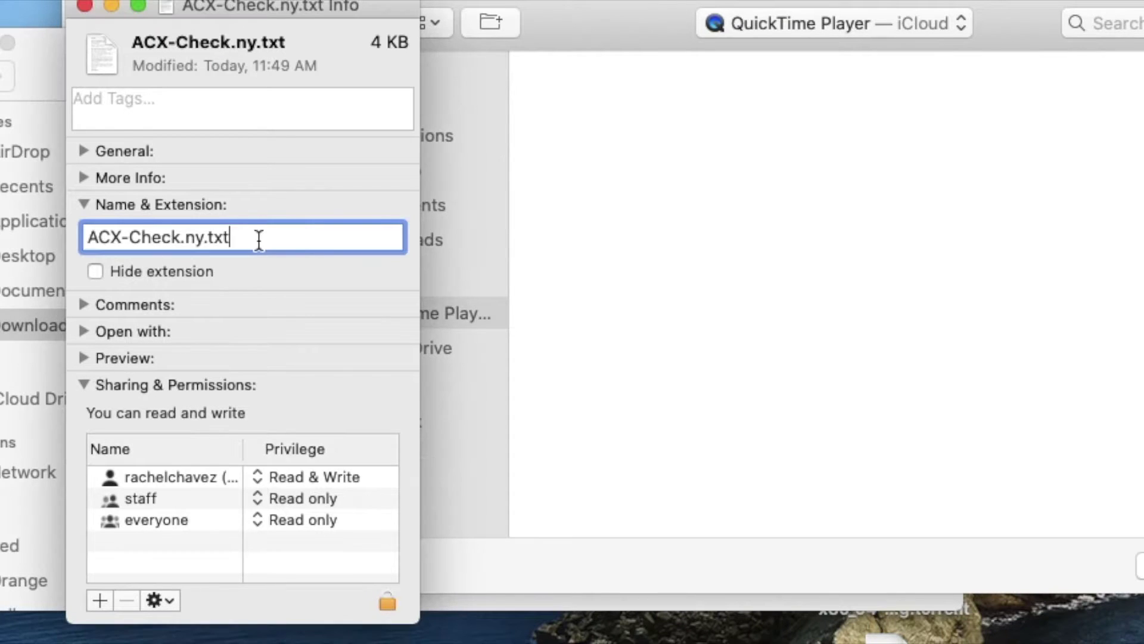
- Delete the .txt ending and confirm Use .ny, renaming the file to ACX-Check.ny
key("BackSpace")
key("BackSpace")
key("BackSpace")
key("BackSpace")
key("Return")
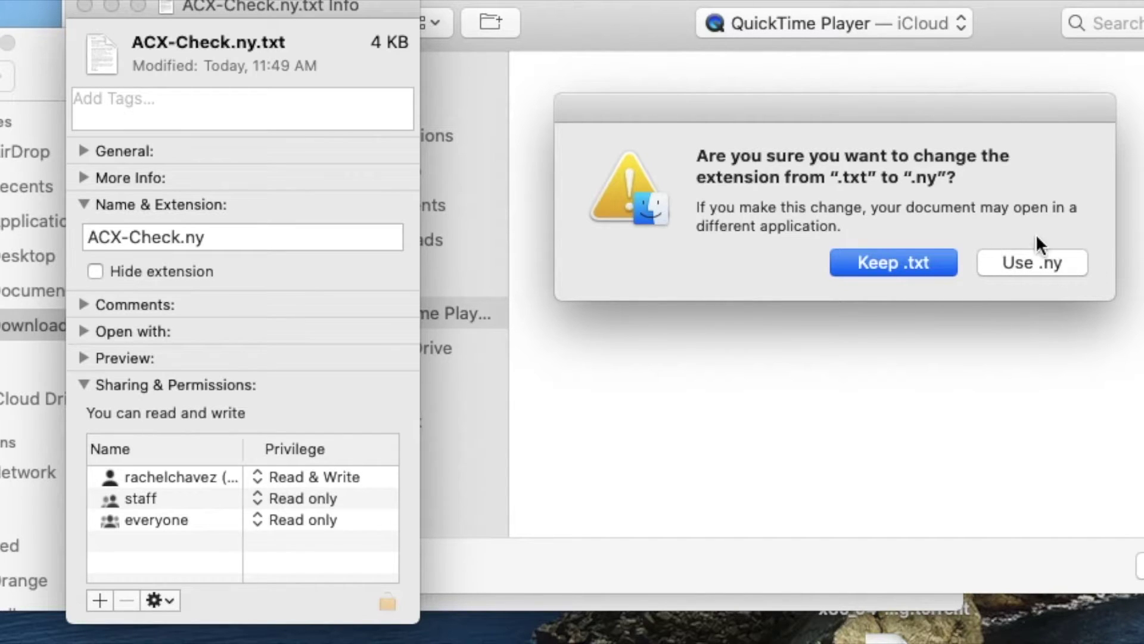
left_click(1038, 269)
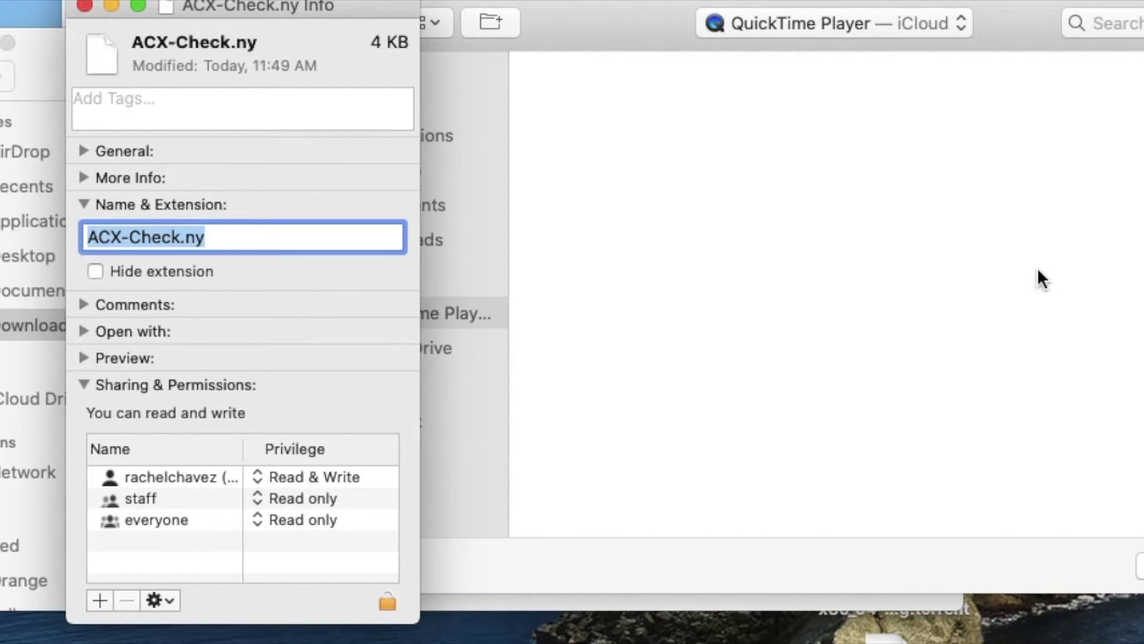
- Dismiss the QuickTime Player dialog and bring the Downloads window back to the front
left_click(1063, 364)
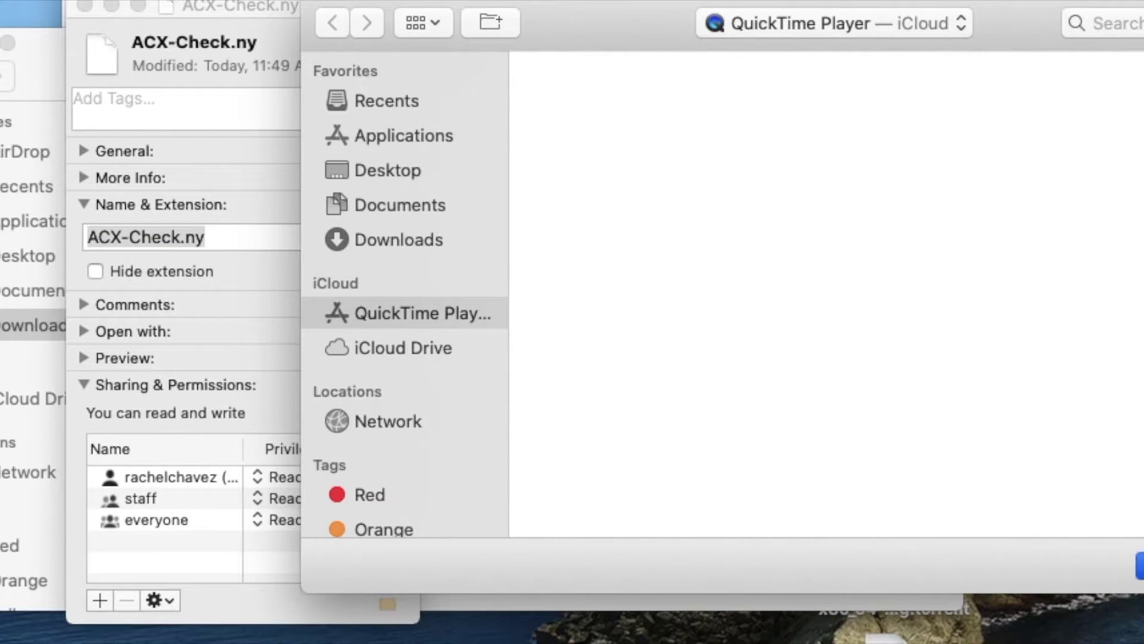
key("Escape")
left_click(672, 197)
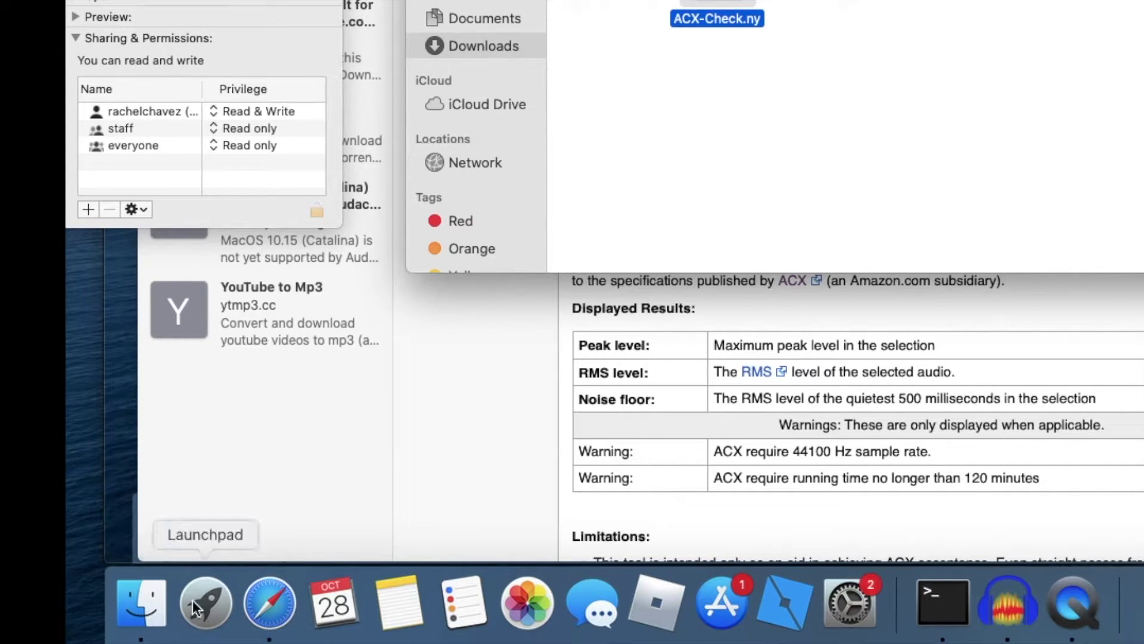
- In a new Finder window, go to Applications and show the Audacity app's package contents
right_click(143, 609)
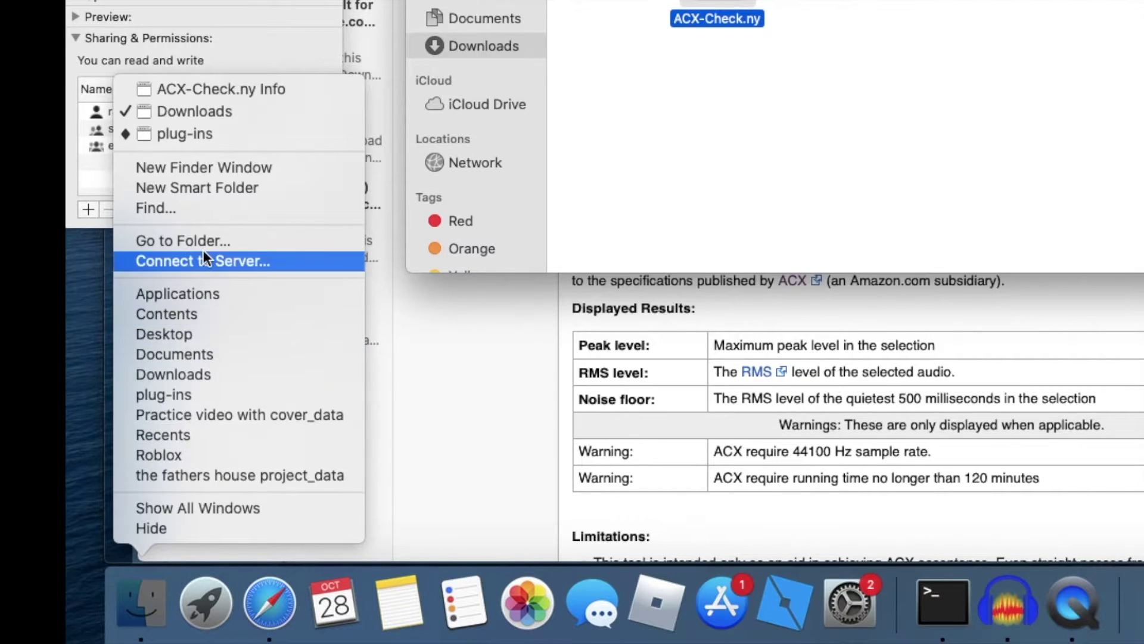
left_click(196, 168)
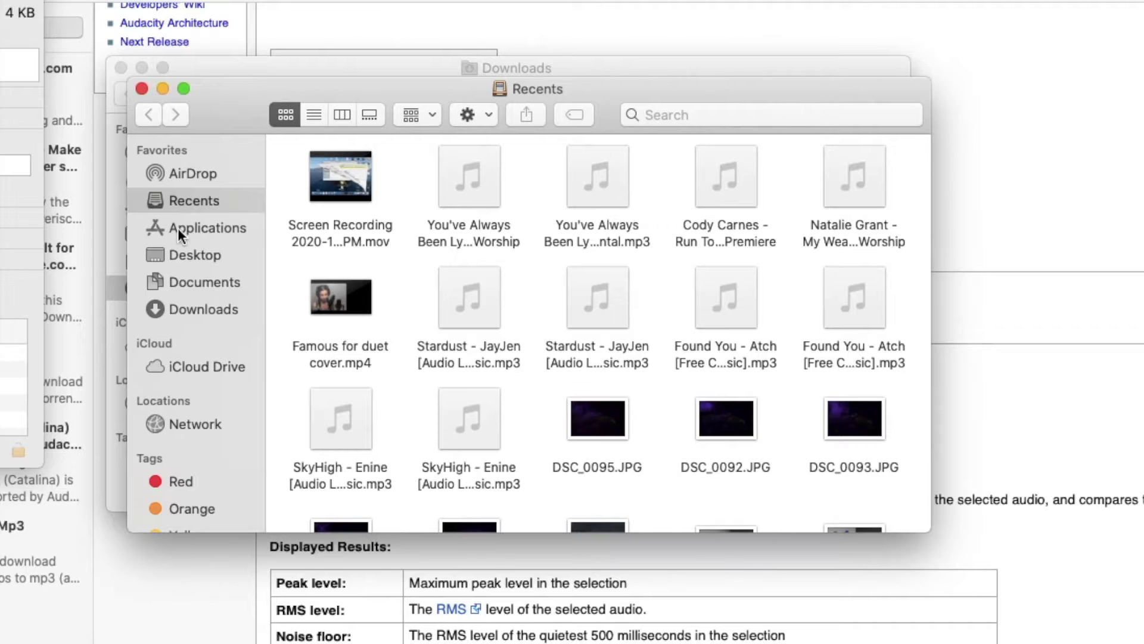
left_click(179, 227)
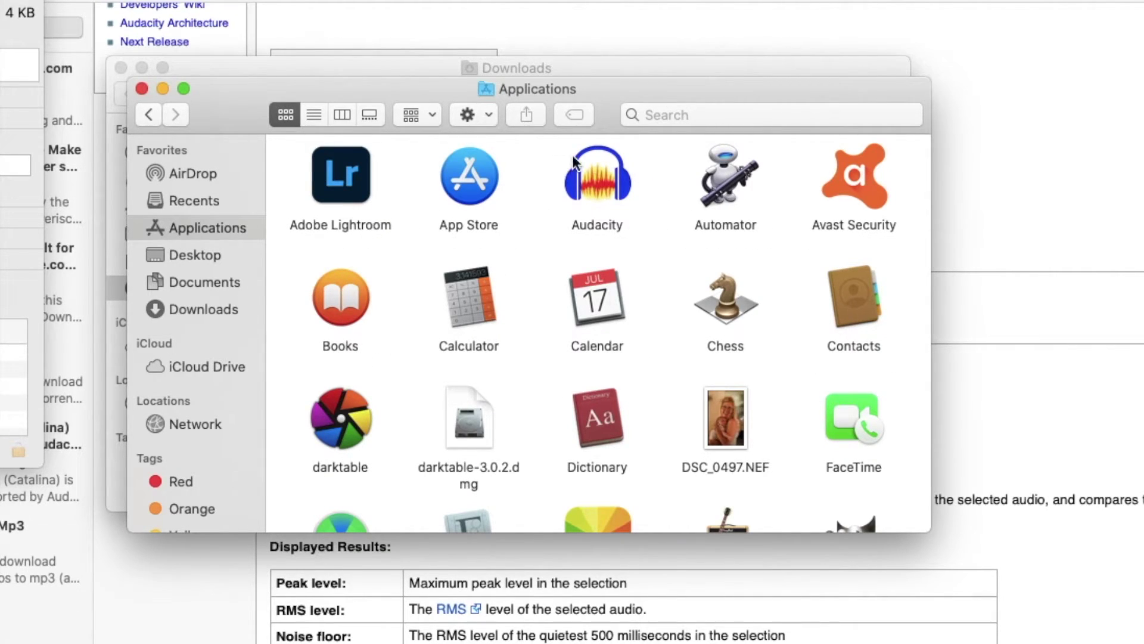
left_click(614, 187)
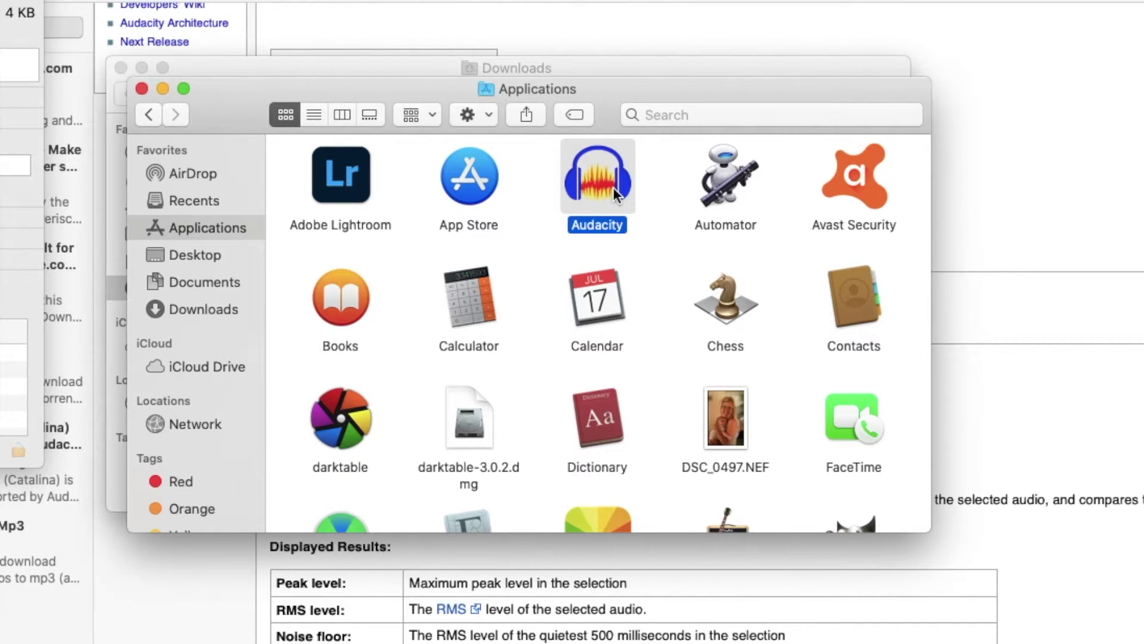
right_click(613, 187)
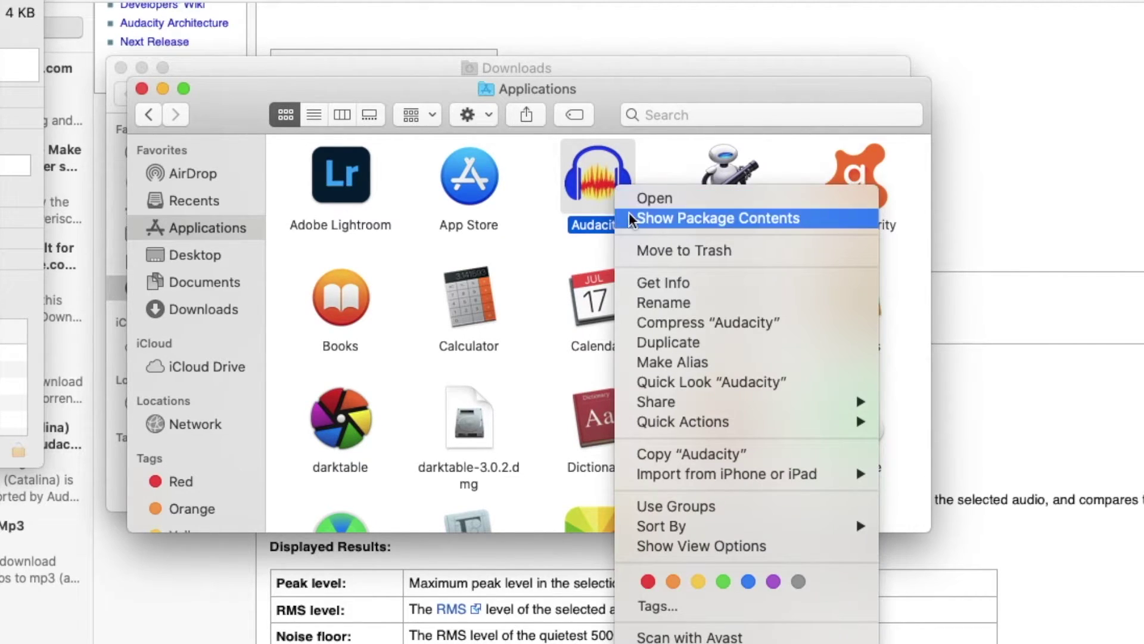
left_click(676, 223)
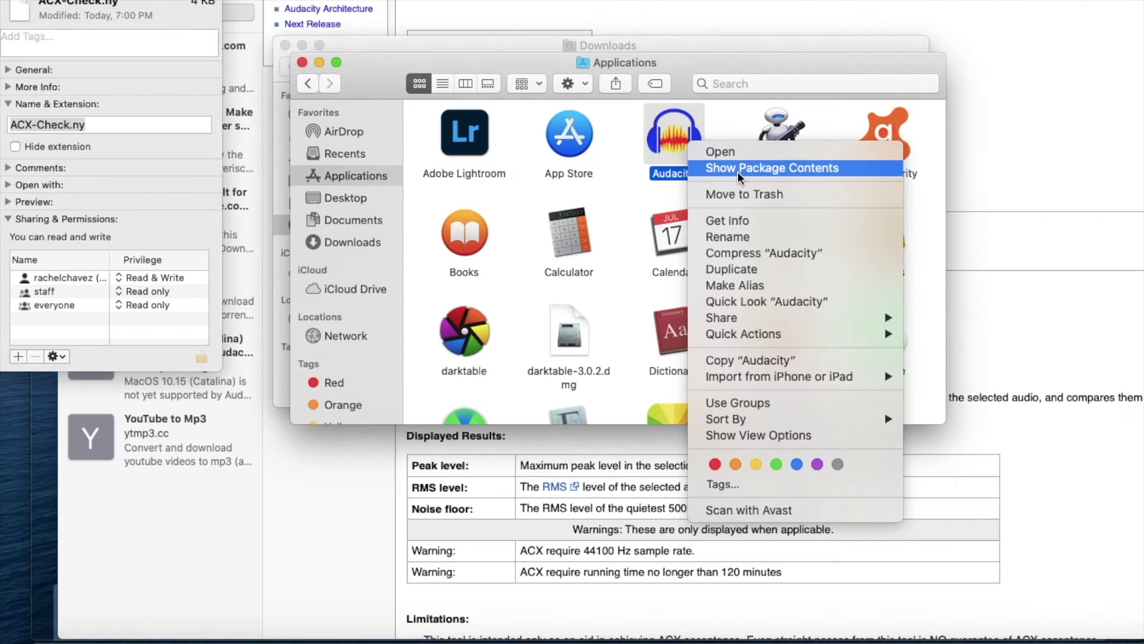
left_click(738, 171)
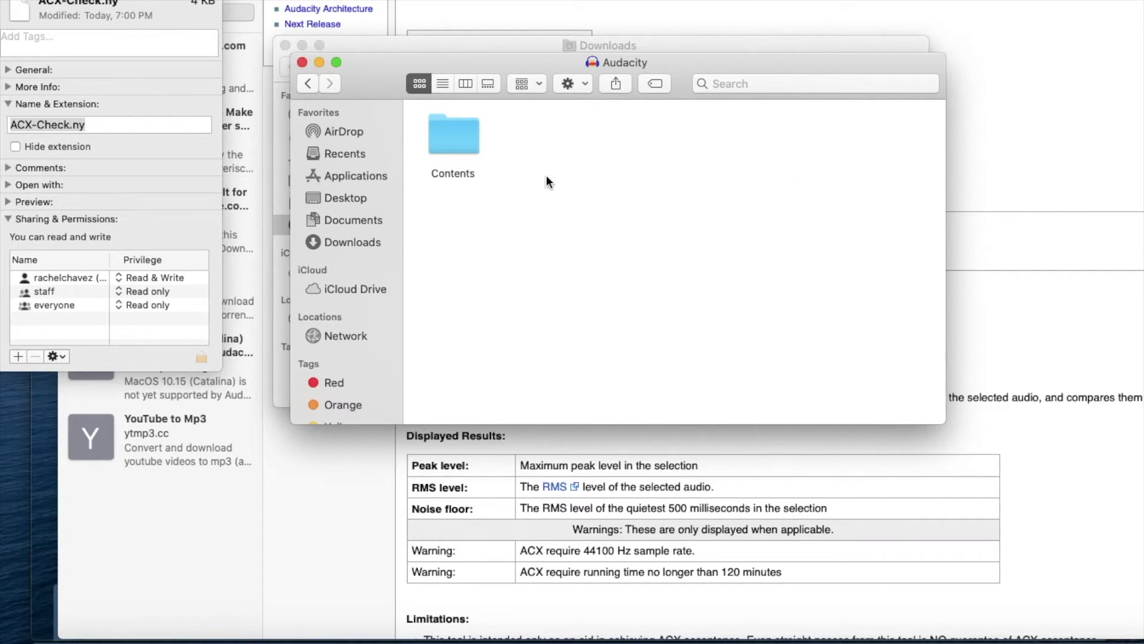
- Go into Contents > plug-ins inside the Audacity package, then bring Downloads back in front
double_click(456, 145)
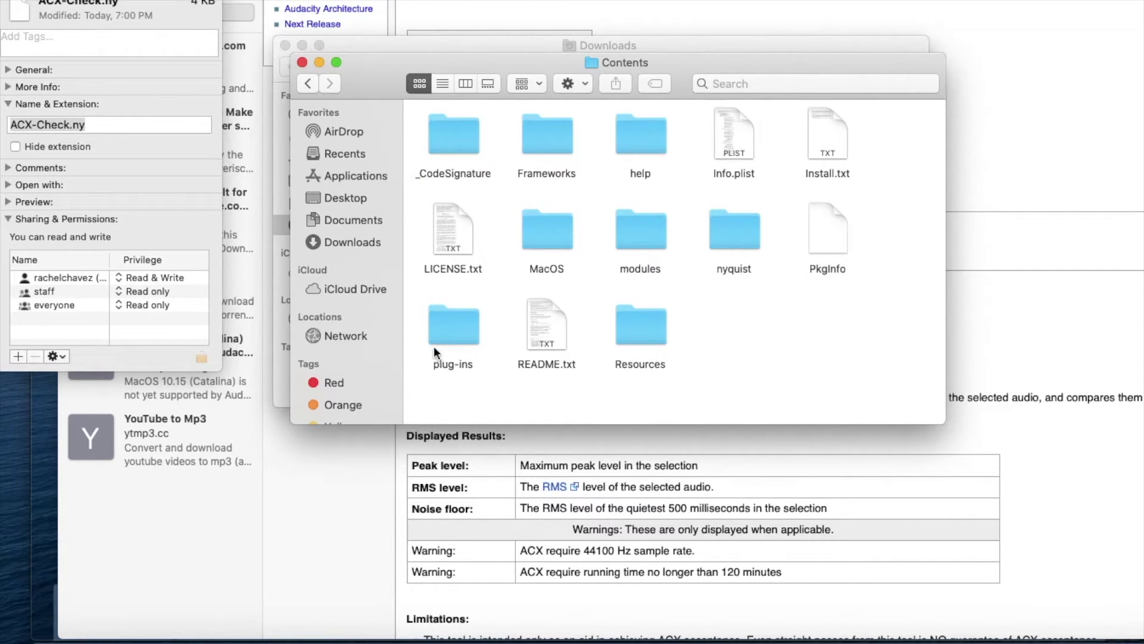
double_click(449, 335)
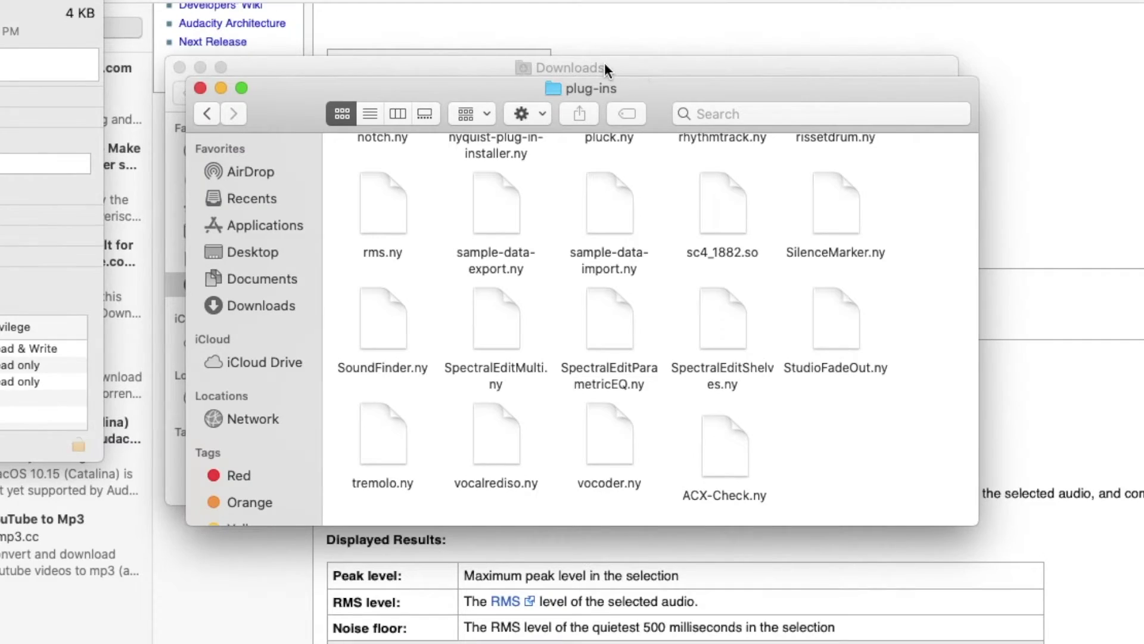
left_click(637, 45)
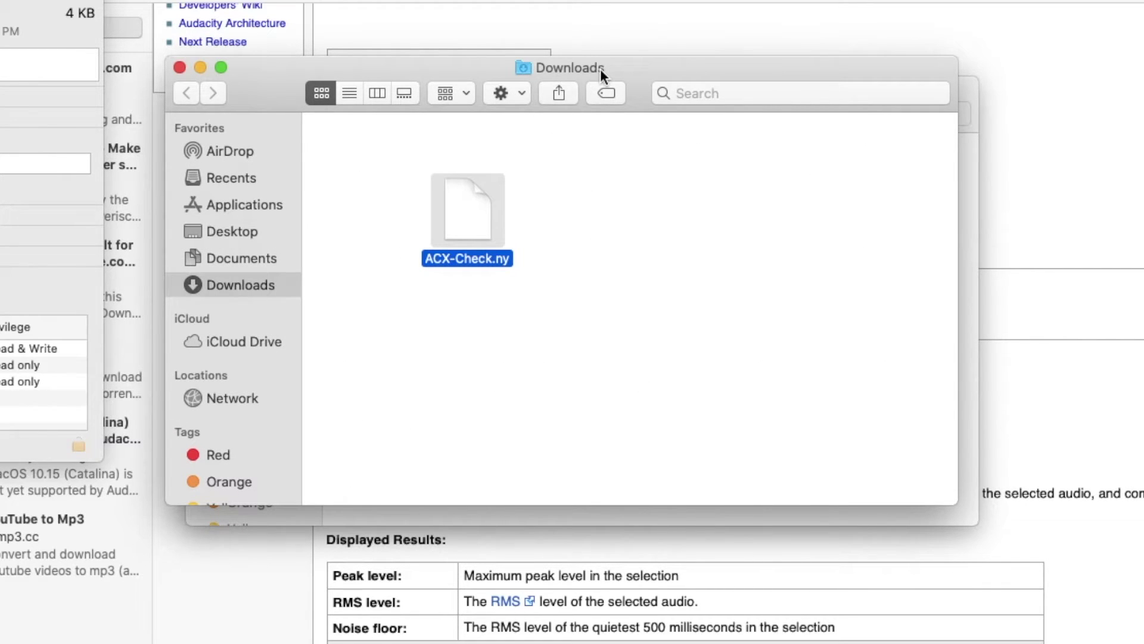
- Drag ACX-Check.ny into the plug-ins folder, keep the existing copy, and close both Finder windows
left_click_drag(602, 78, 303, 93)
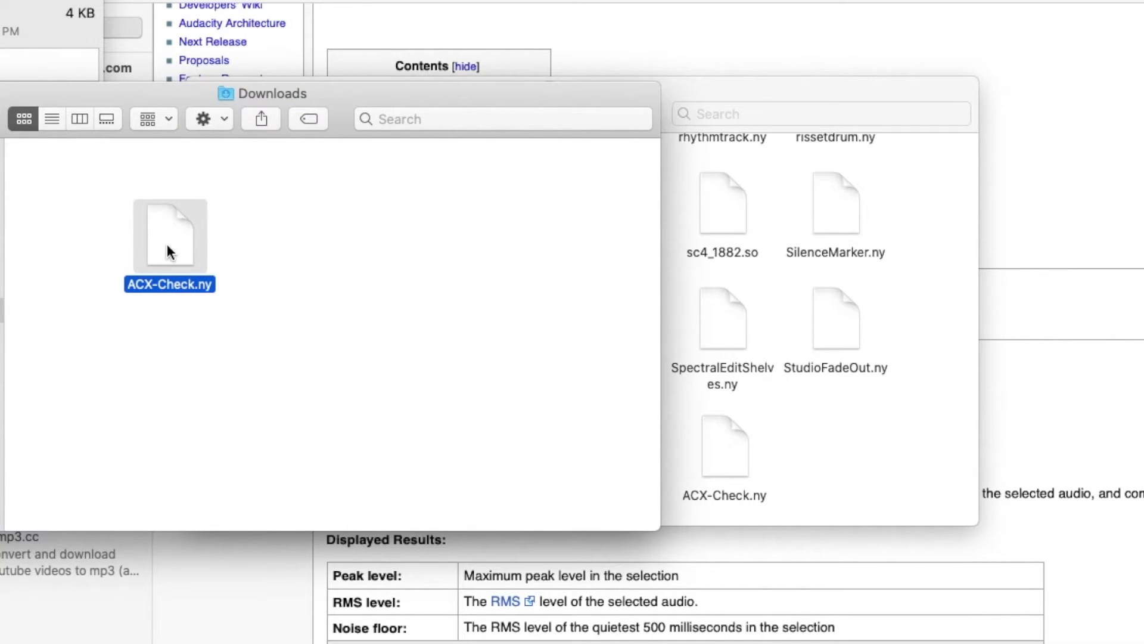
left_click_drag(167, 244, 858, 453)
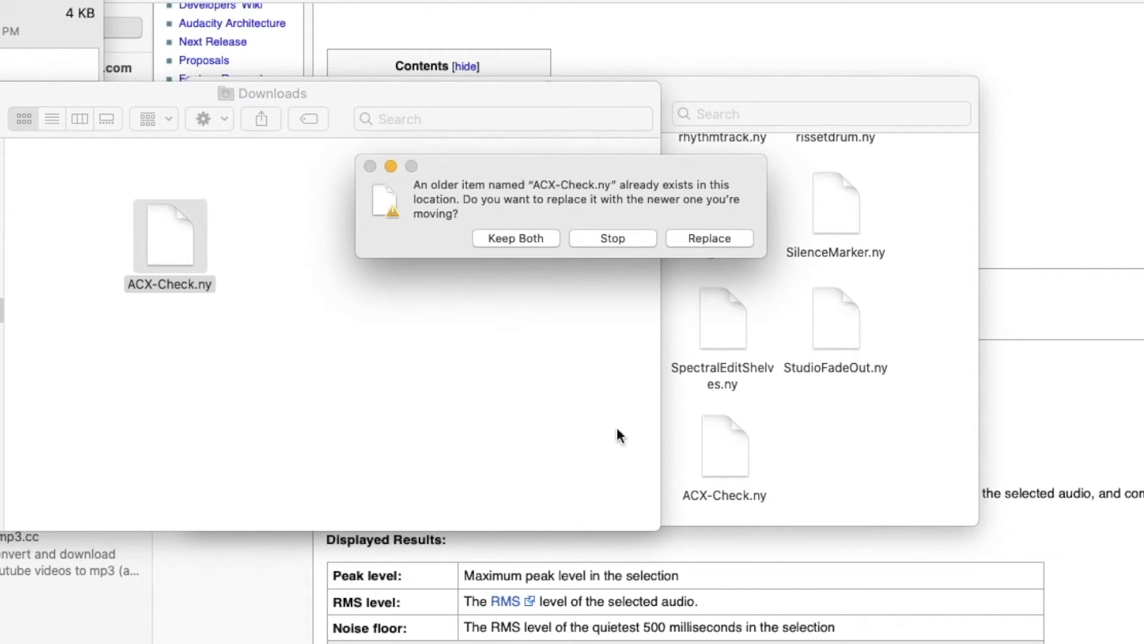
left_click(613, 236)
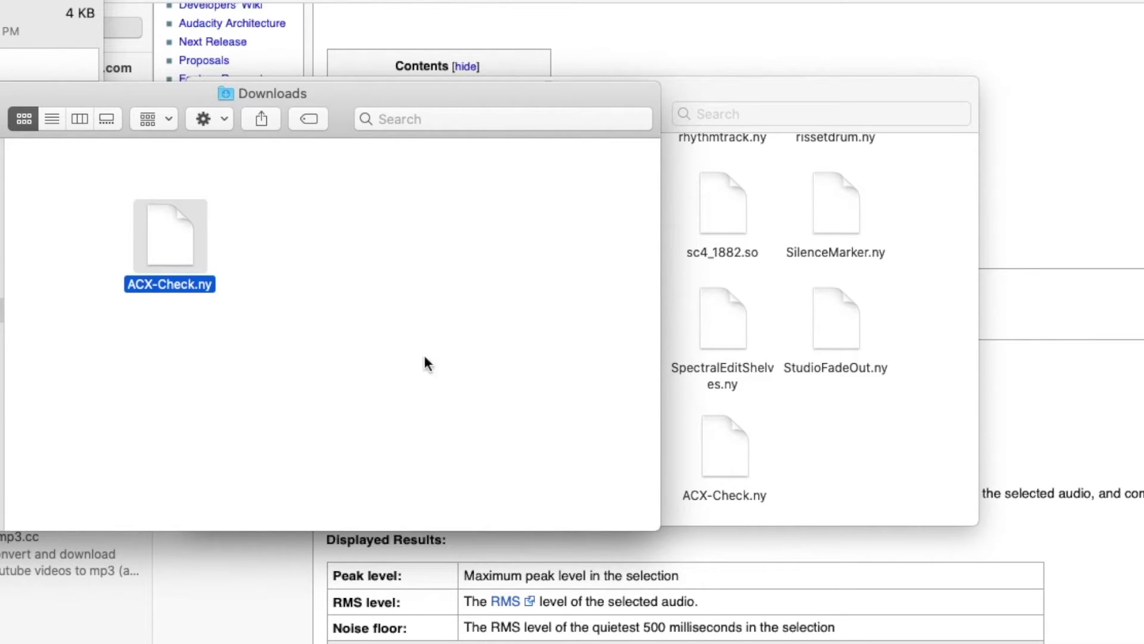
key("super+w")
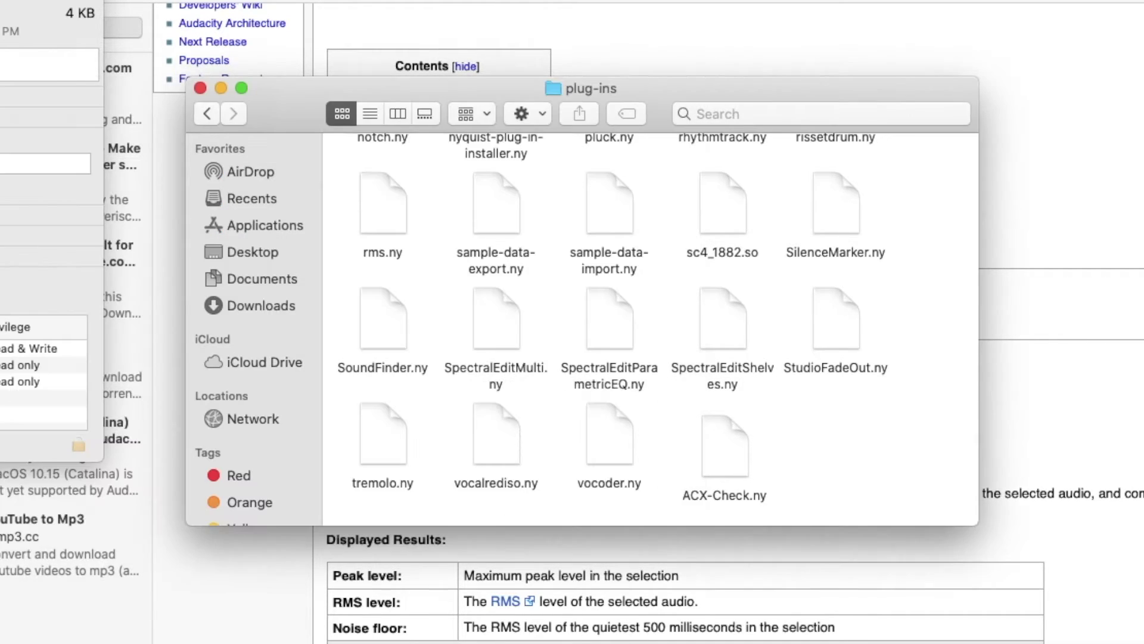
left_click(201, 88)
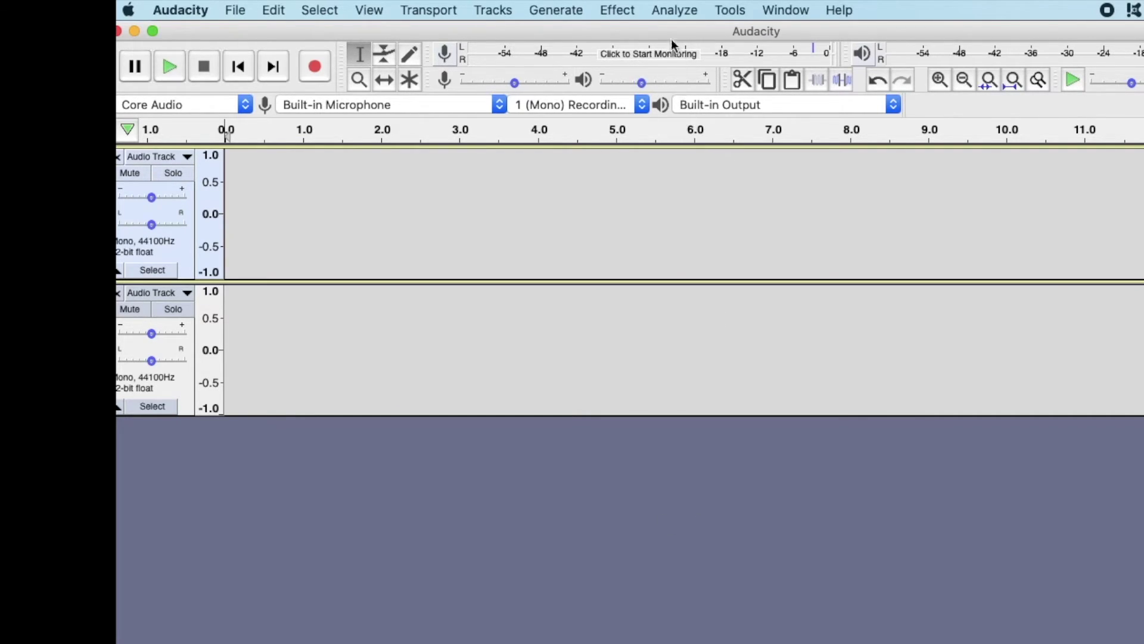
- In Analyze > Add / Remove Plug-ins, check that ACX Check is Enabled and confirm with OK
left_click(674, 10)
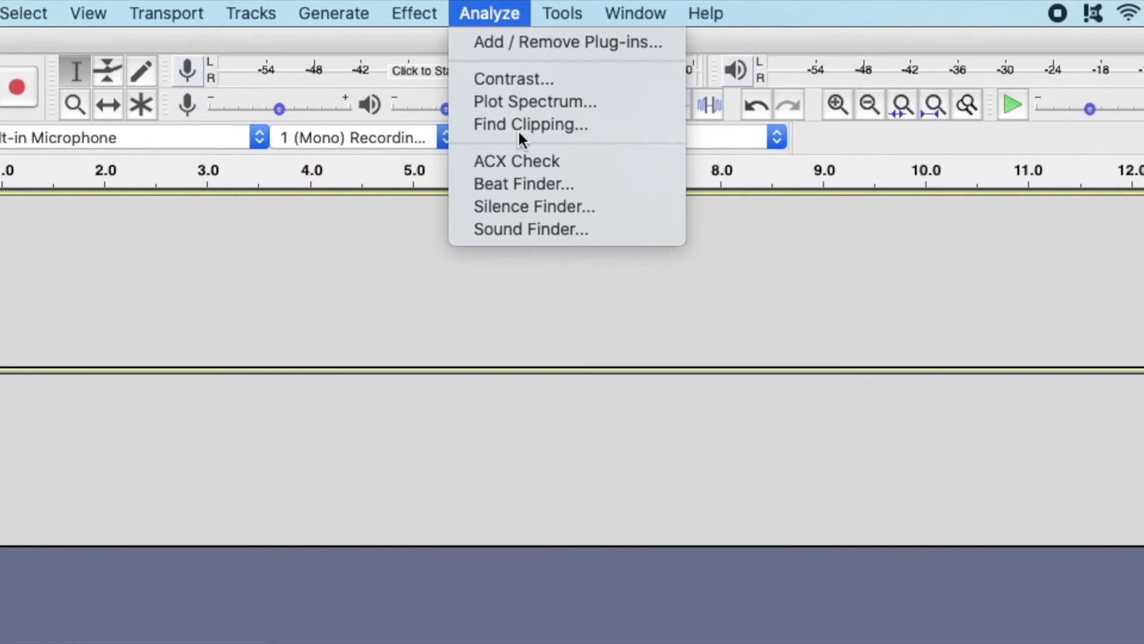
left_click(509, 41)
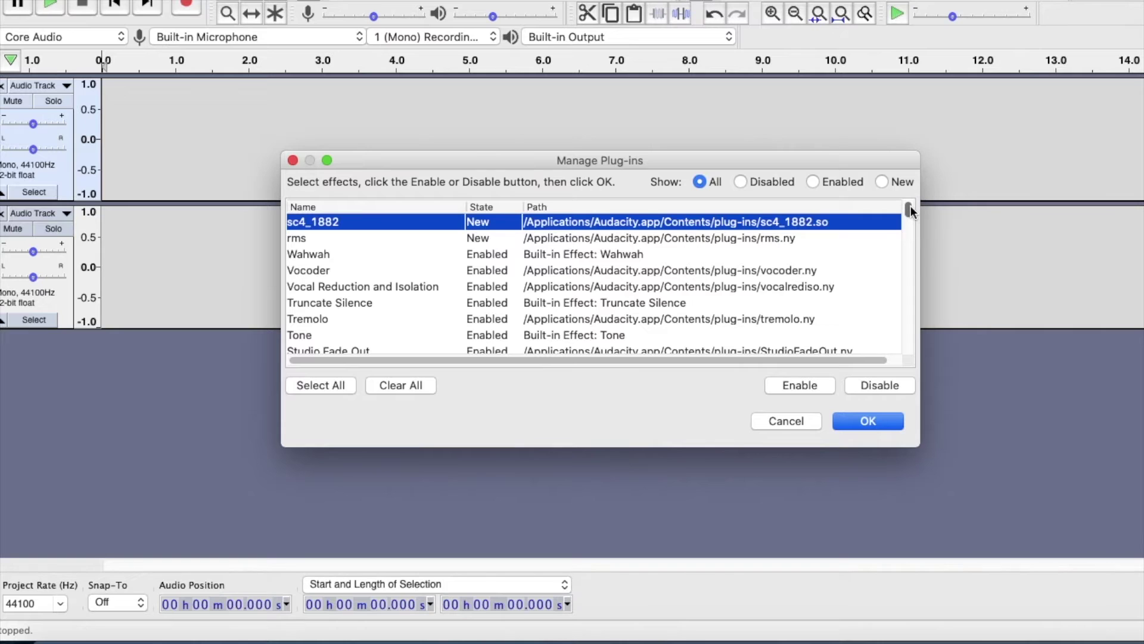
left_click_drag(911, 210, 911, 349)
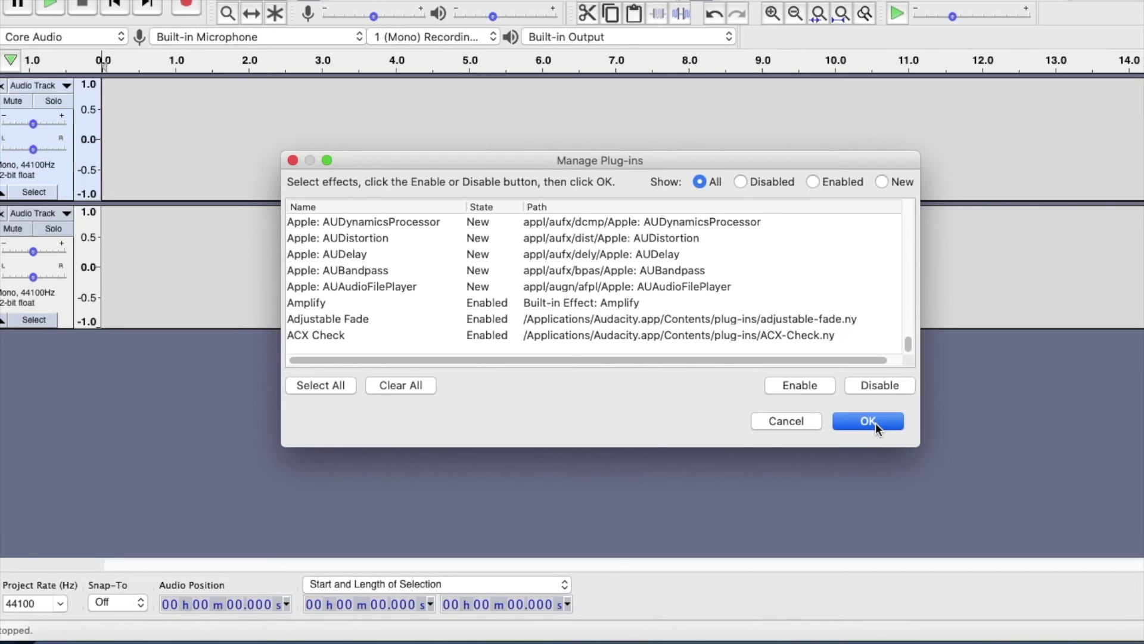
left_click(995, 535)
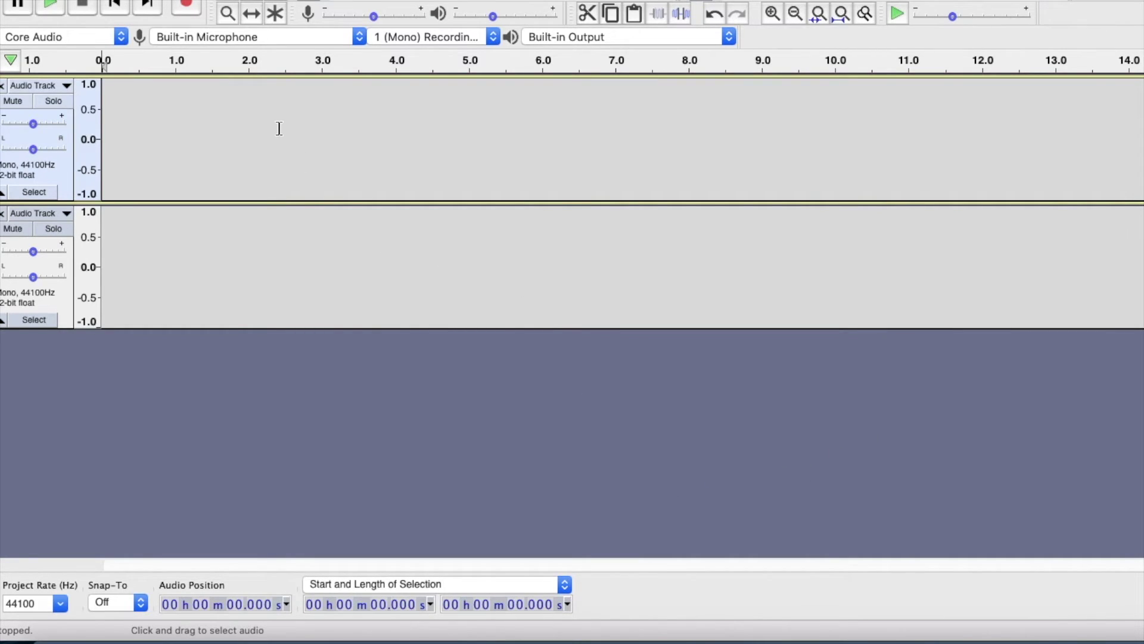
- Record a roughly 9.4-second voice clip on the first track and select the whole clip
left_click(180, 11)
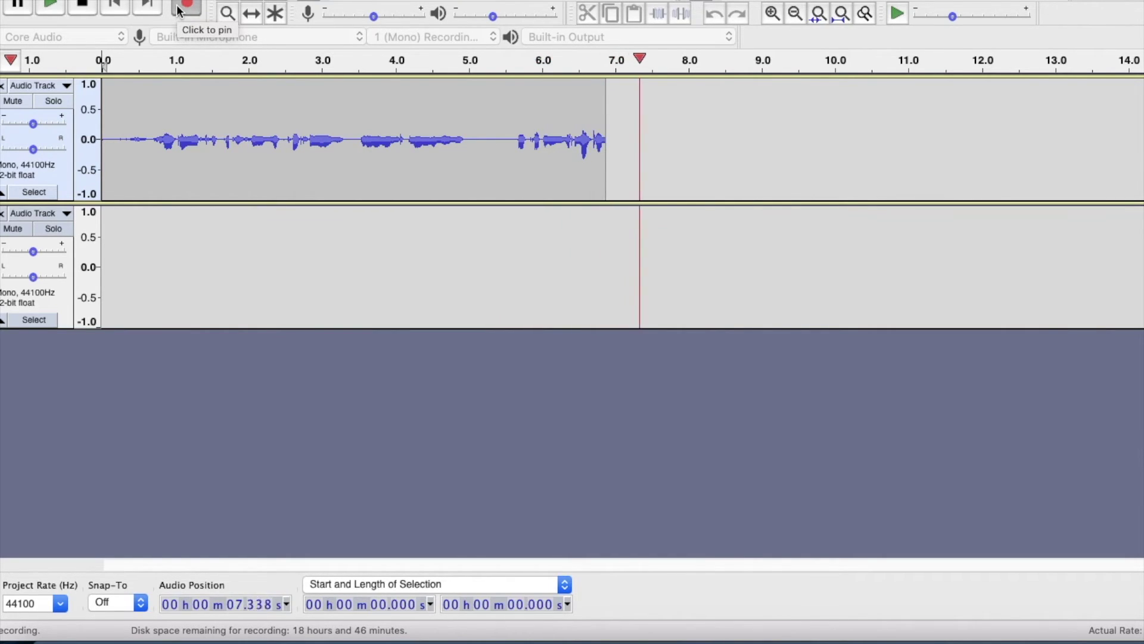
left_click(83, 10)
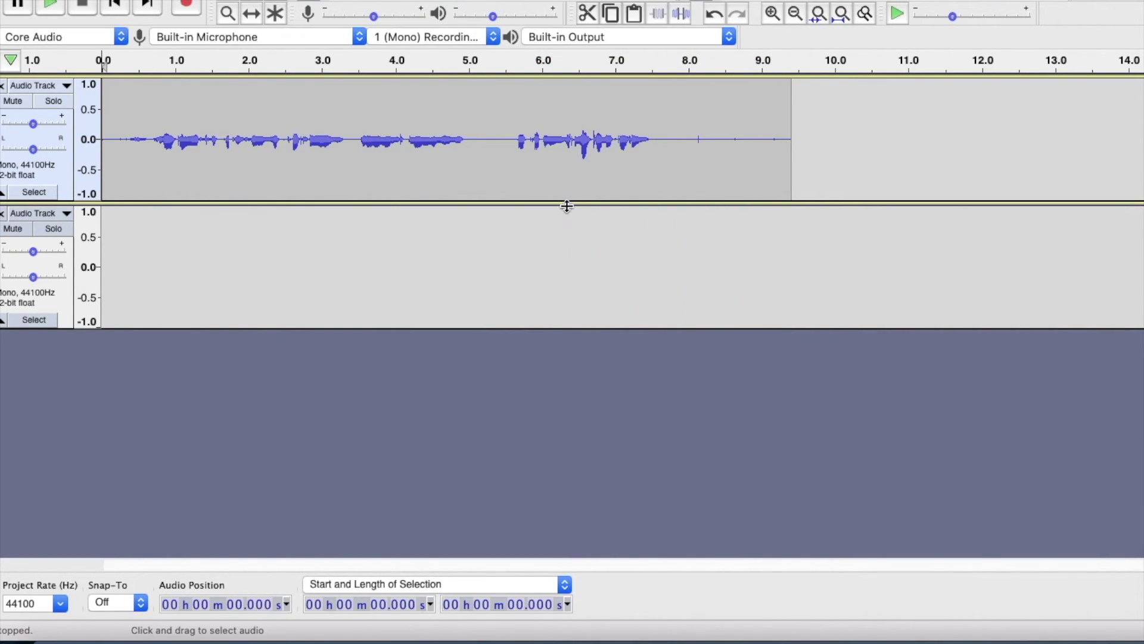
double_click(665, 135)
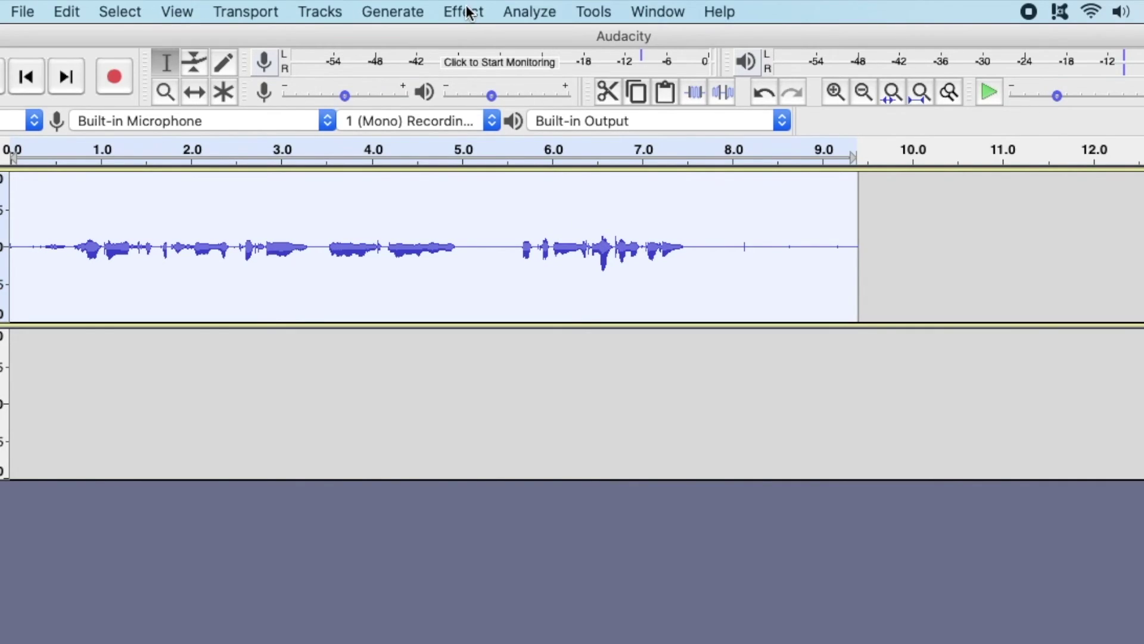
- Run Analyze > ACX Check on the selected clip to get peak, RMS and noise-floor results
left_click(538, 13)
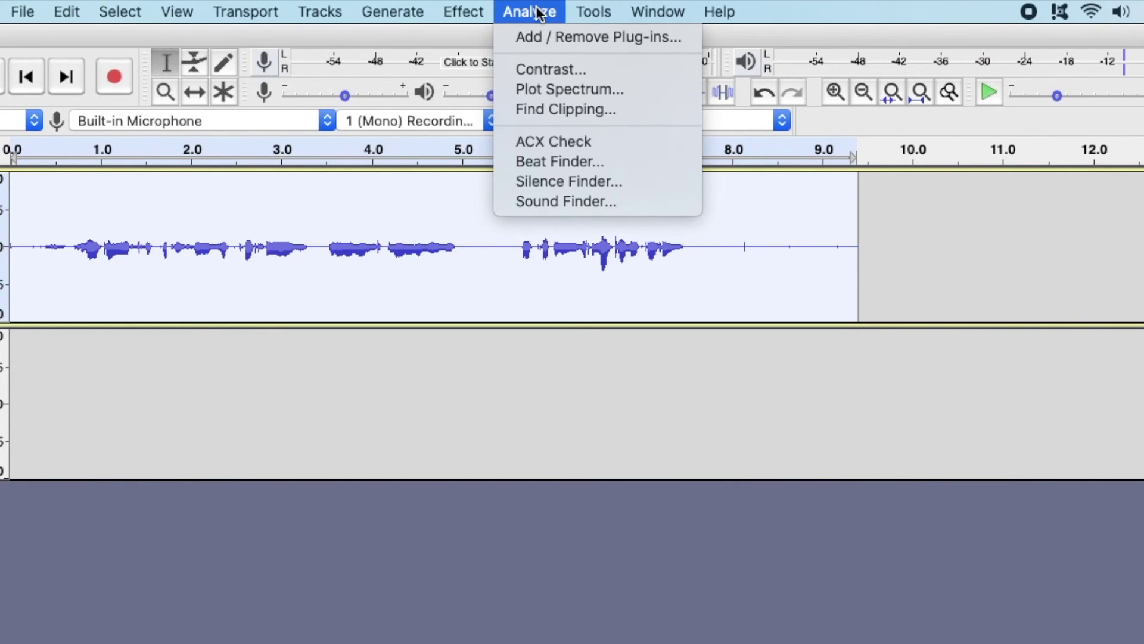
left_click(548, 141)
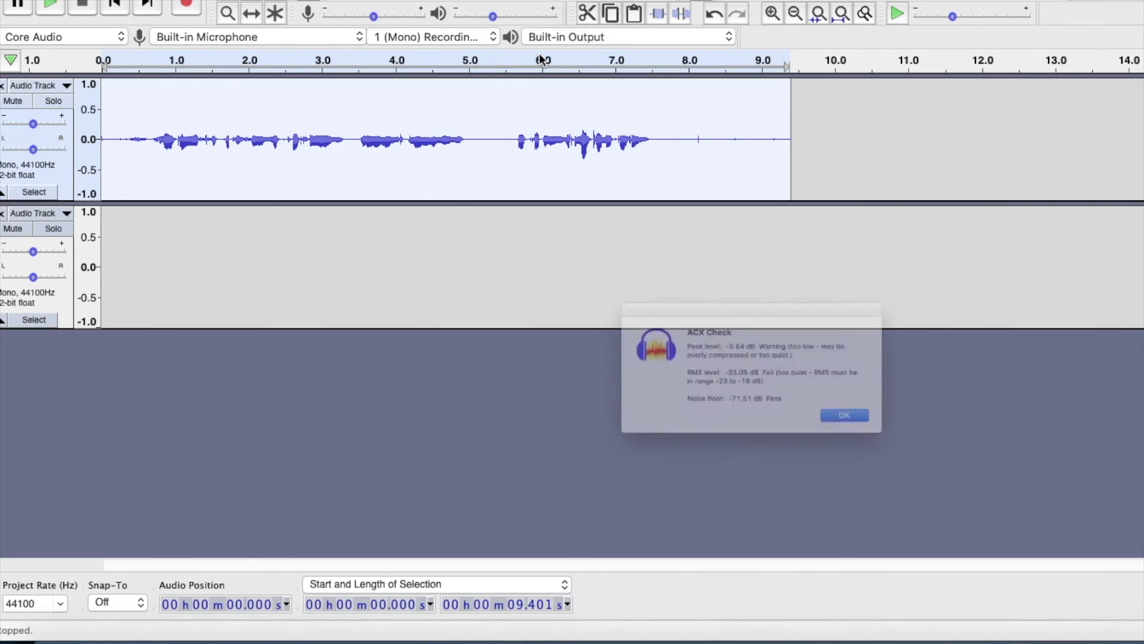